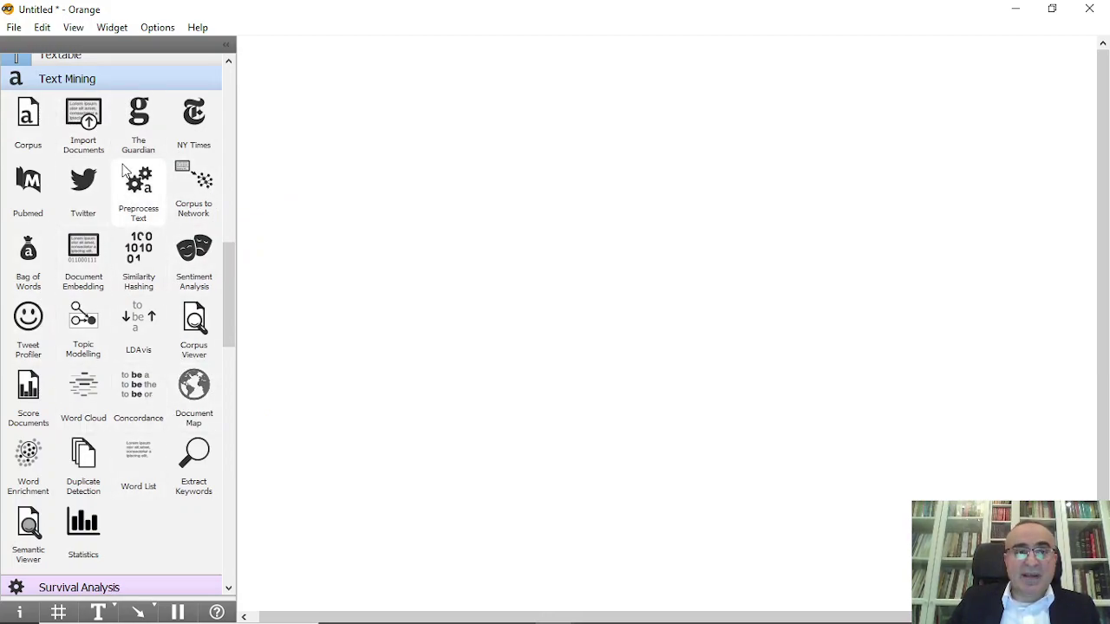
Review the list of installed add-ons and close it without changes
left_click(163, 31)
left_click(187, 82)
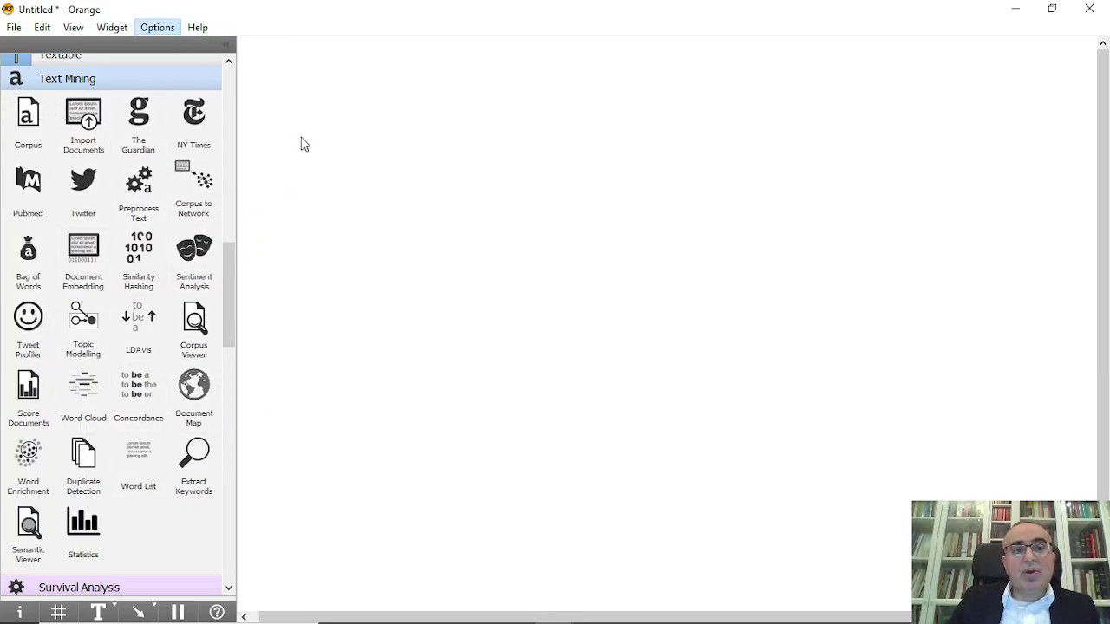
scroll(373, 273, "down", 2)
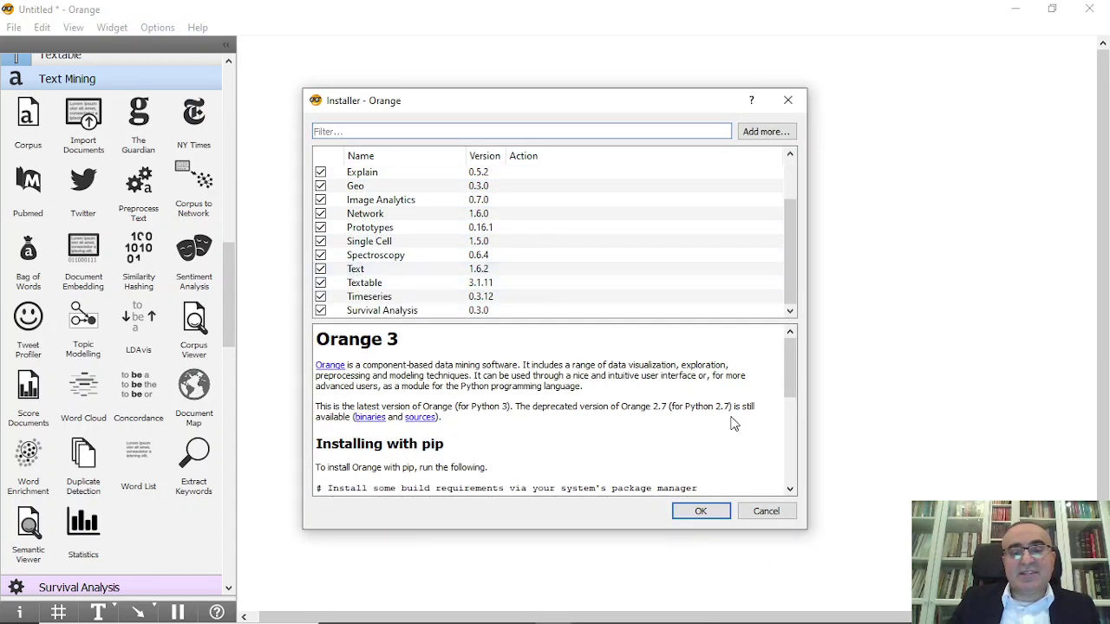
left_click(765, 512)
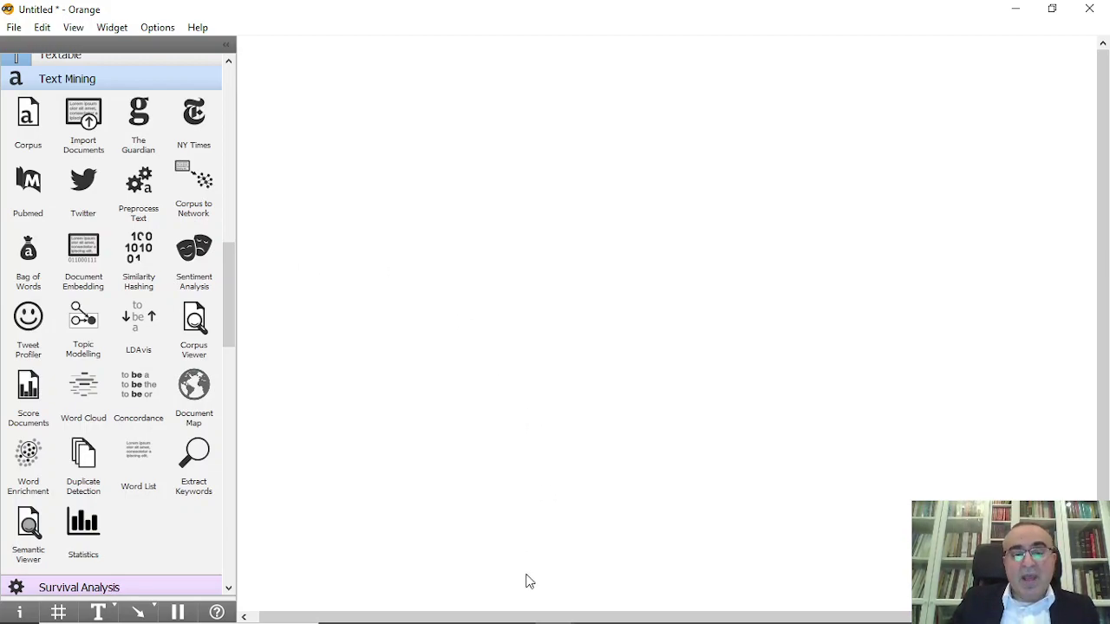
Inspect the dataset folder and its business subfolder of text files in File Explorer
left_click(407, 612)
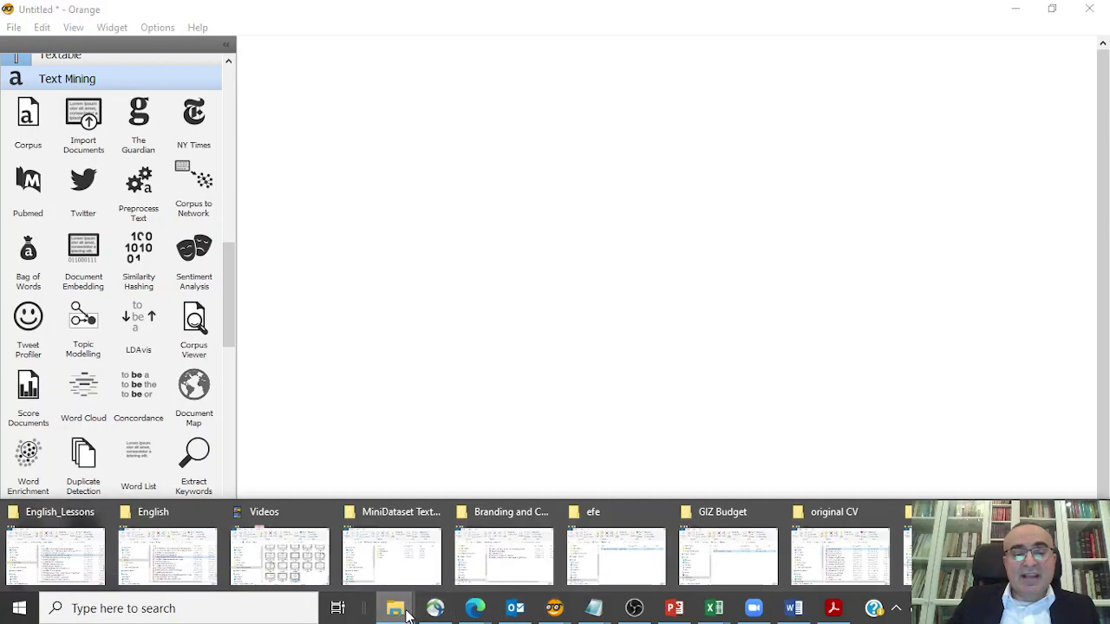
left_click(409, 567)
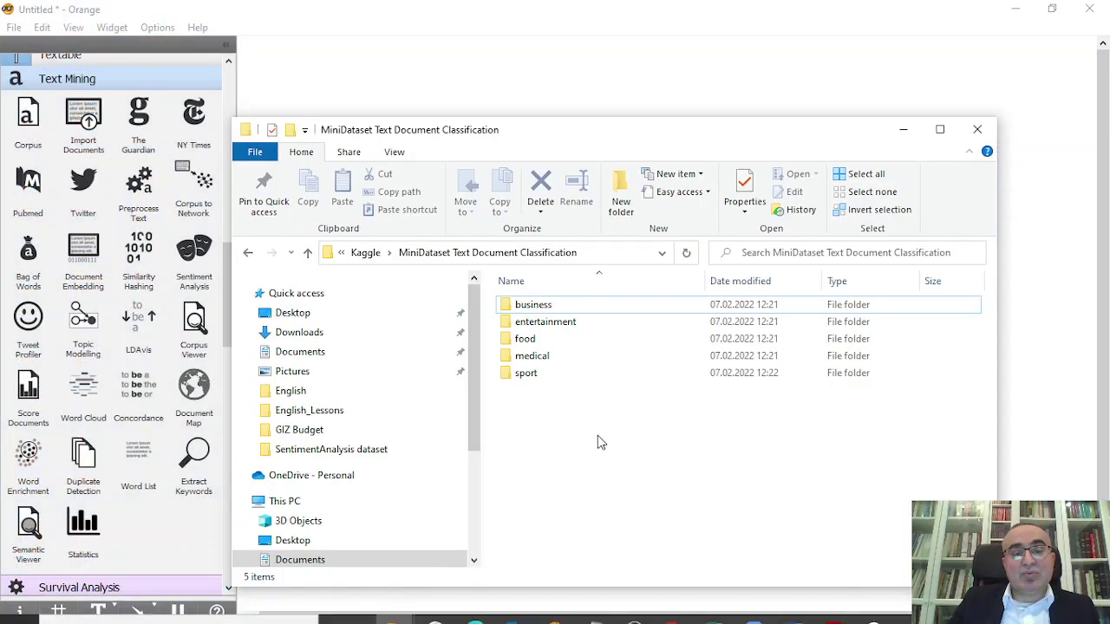
left_click_drag(577, 124, 498, 91)
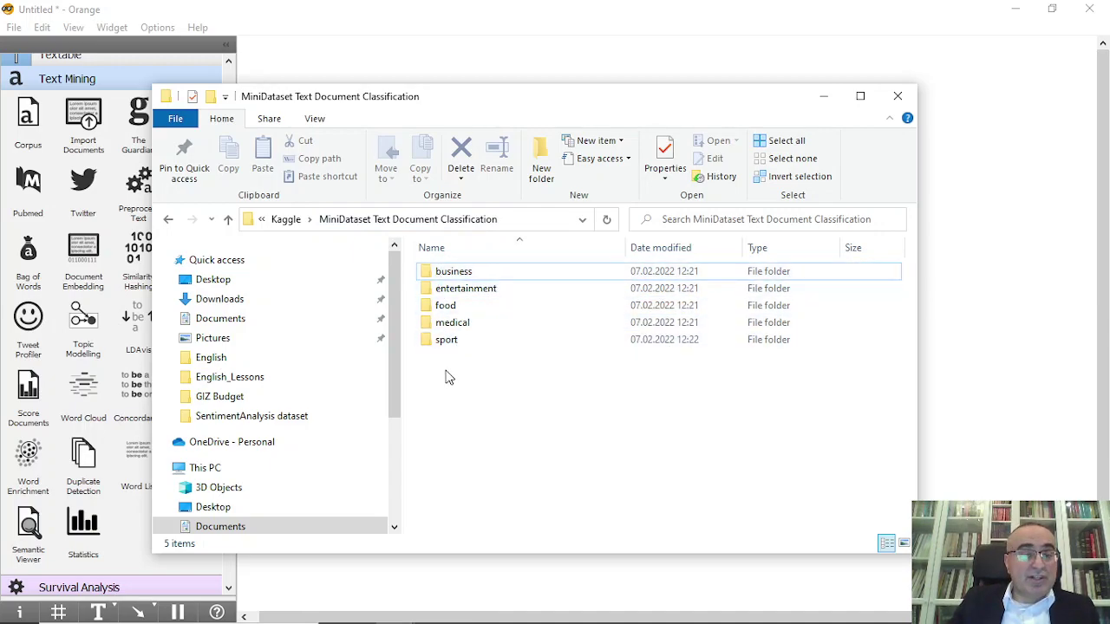
left_click(462, 274)
double_click(464, 275)
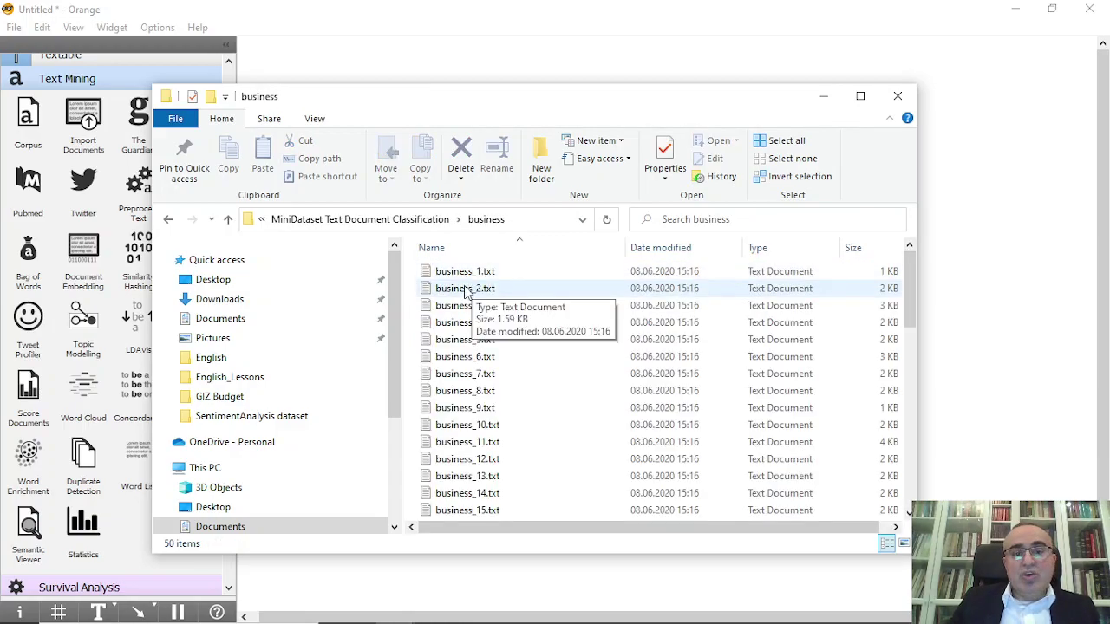
mouse_move(906, 277)
left_mouse_down()
mouse_move(915, 449)
mouse_move(905, 260)
left_mouse_up()
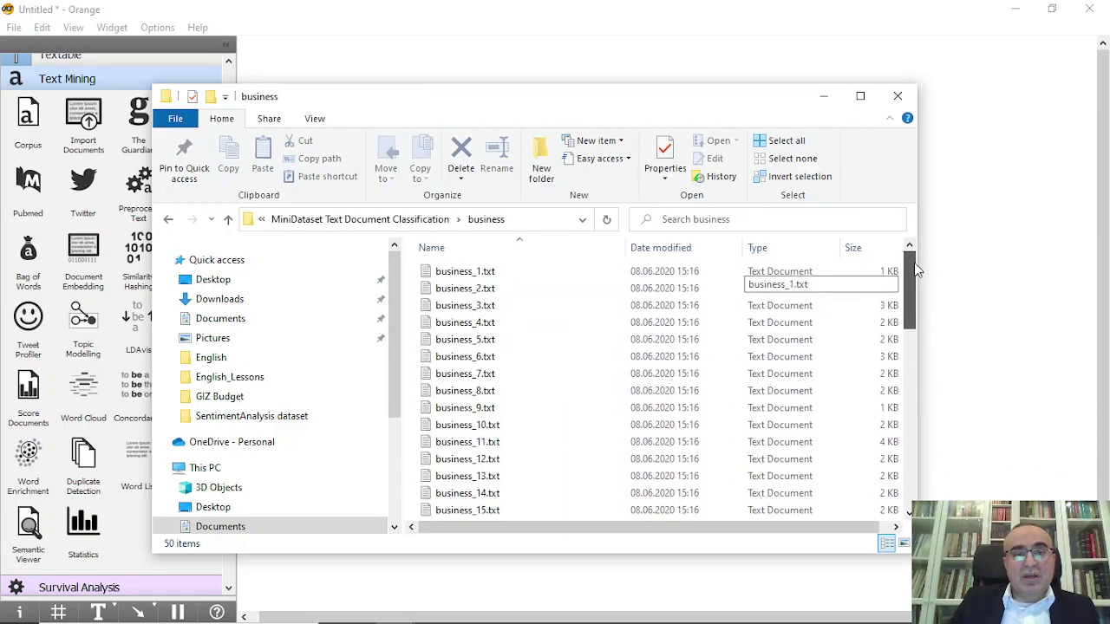
left_click(431, 221)
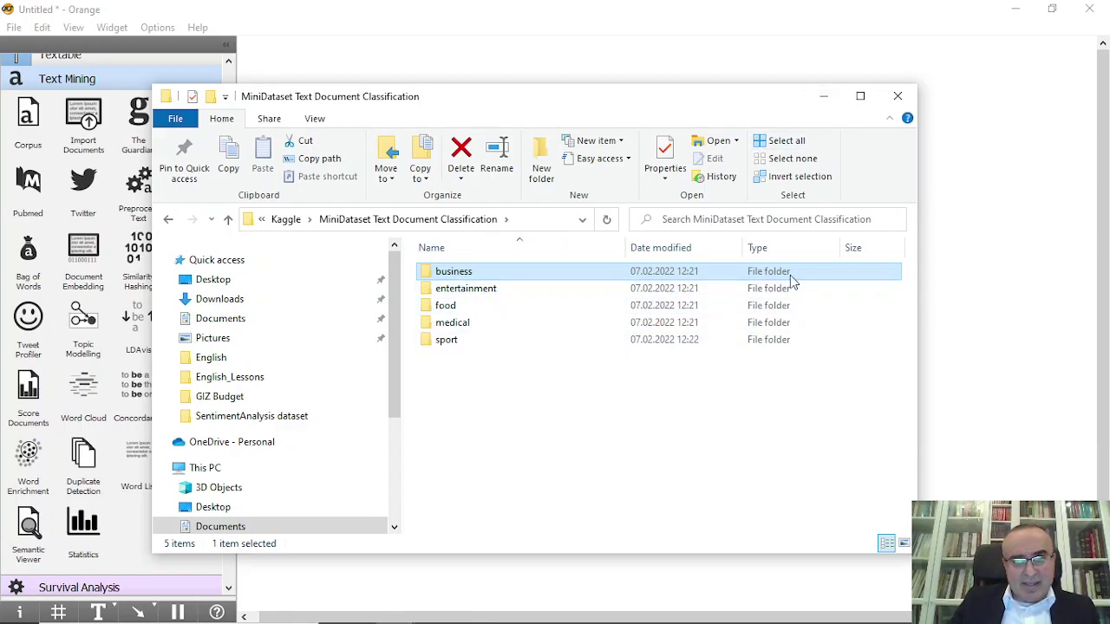
left_click(828, 102)
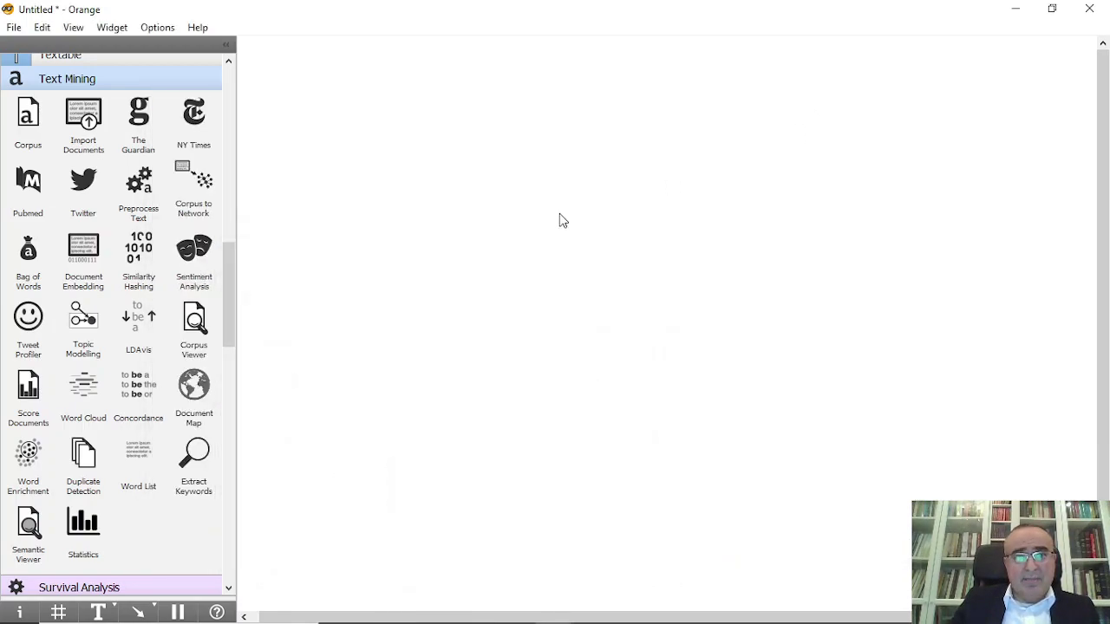
Add an Import Documents widget loading the MiniDataset Text Document Classification folder
right_click(332, 258)
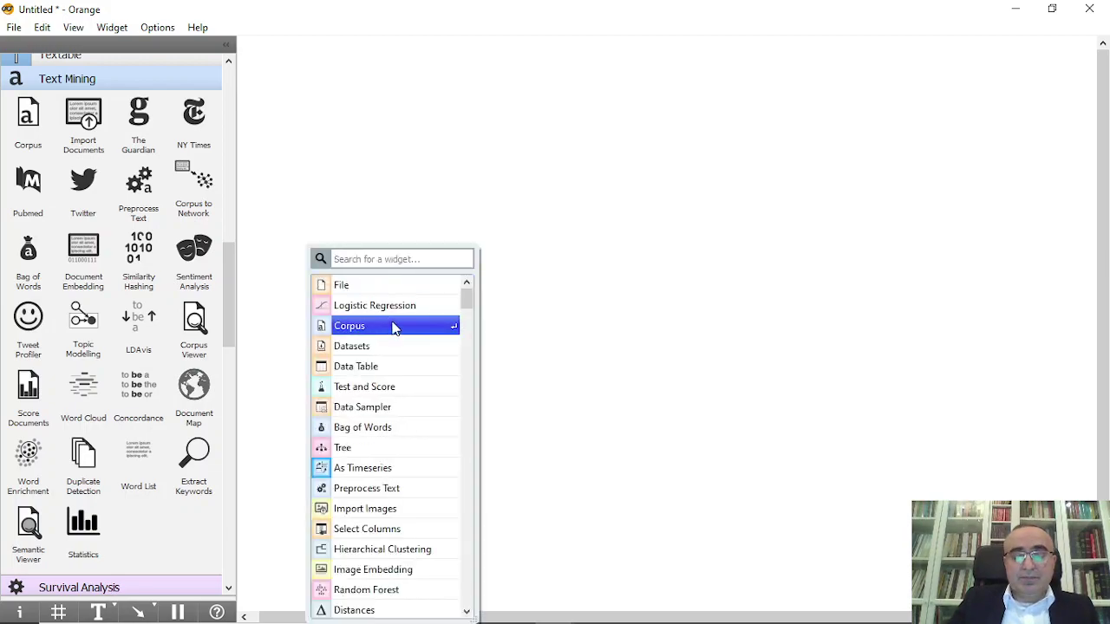
type("imp")
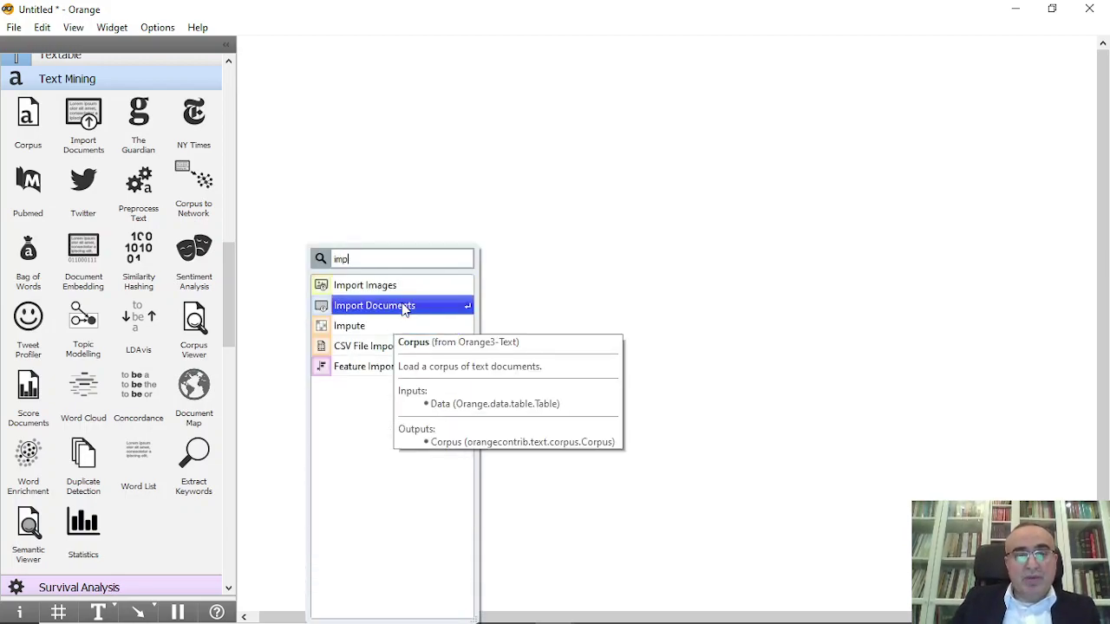
left_click(402, 304)
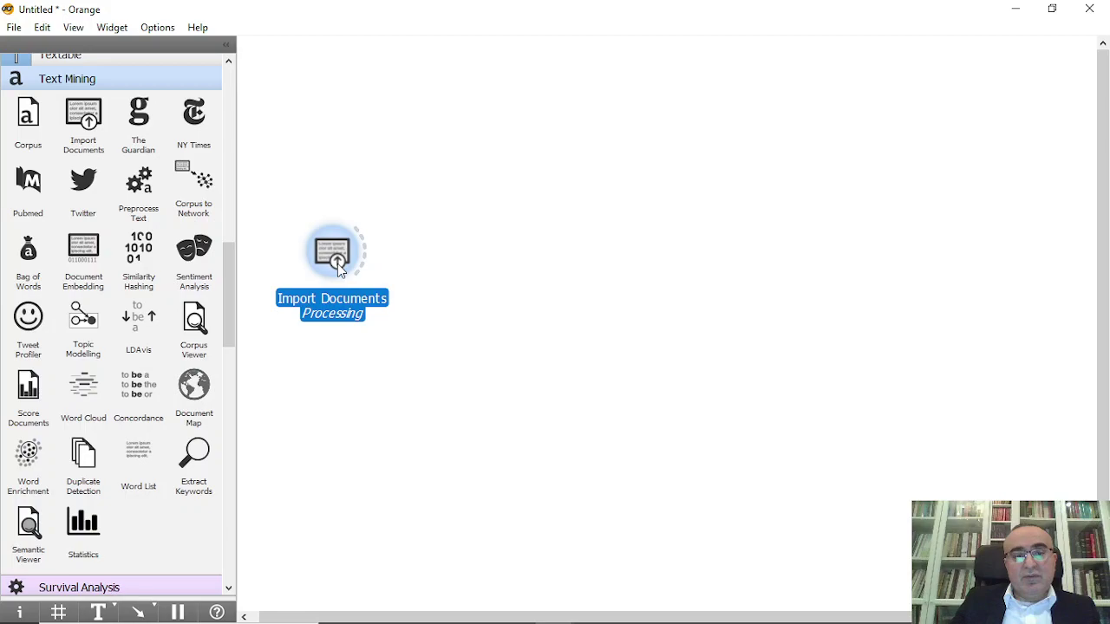
double_click(338, 270)
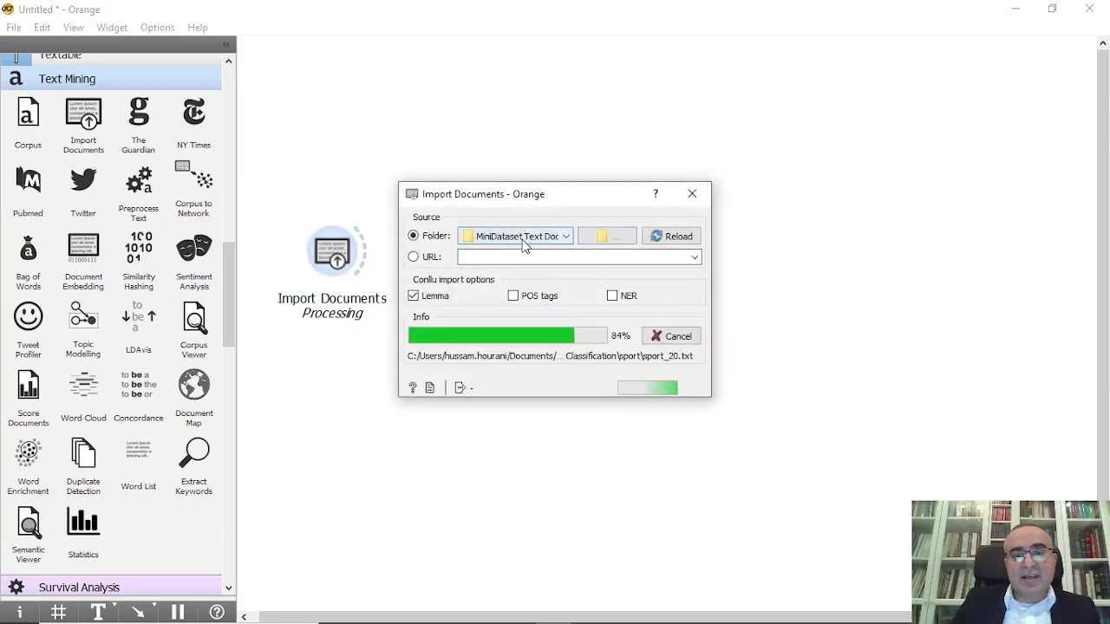
left_click(563, 240)
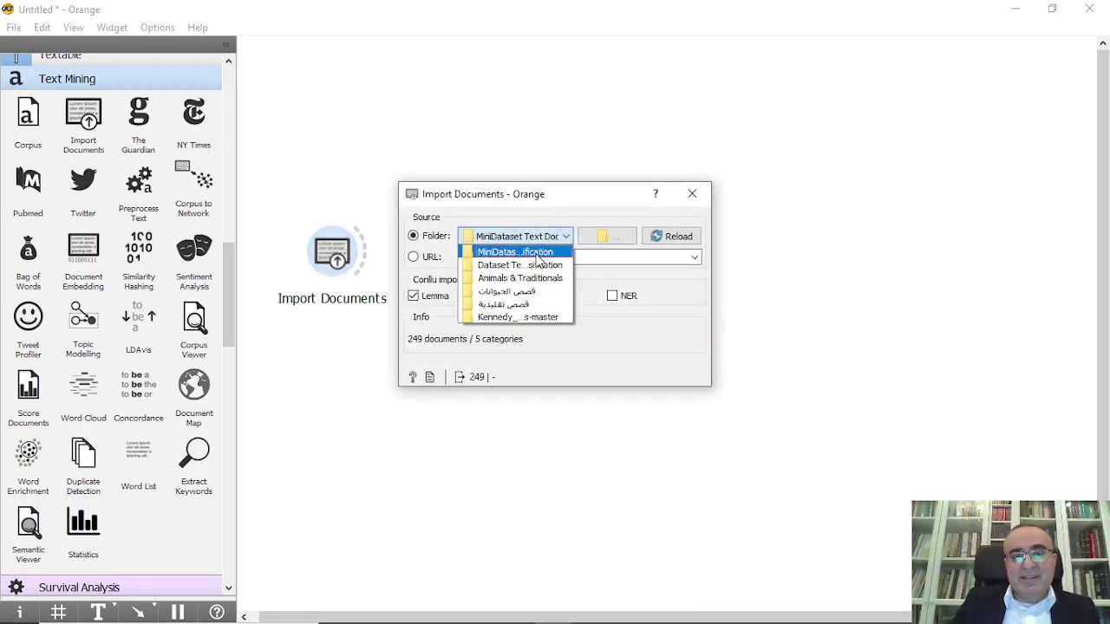
left_click(536, 252)
left_click(607, 236)
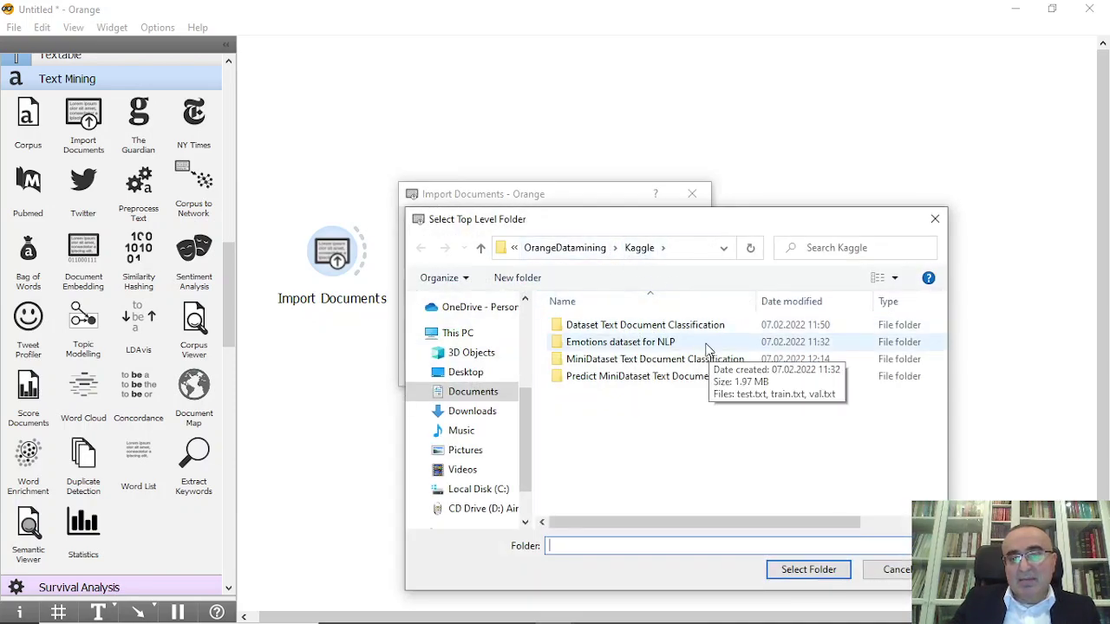
left_click(600, 362)
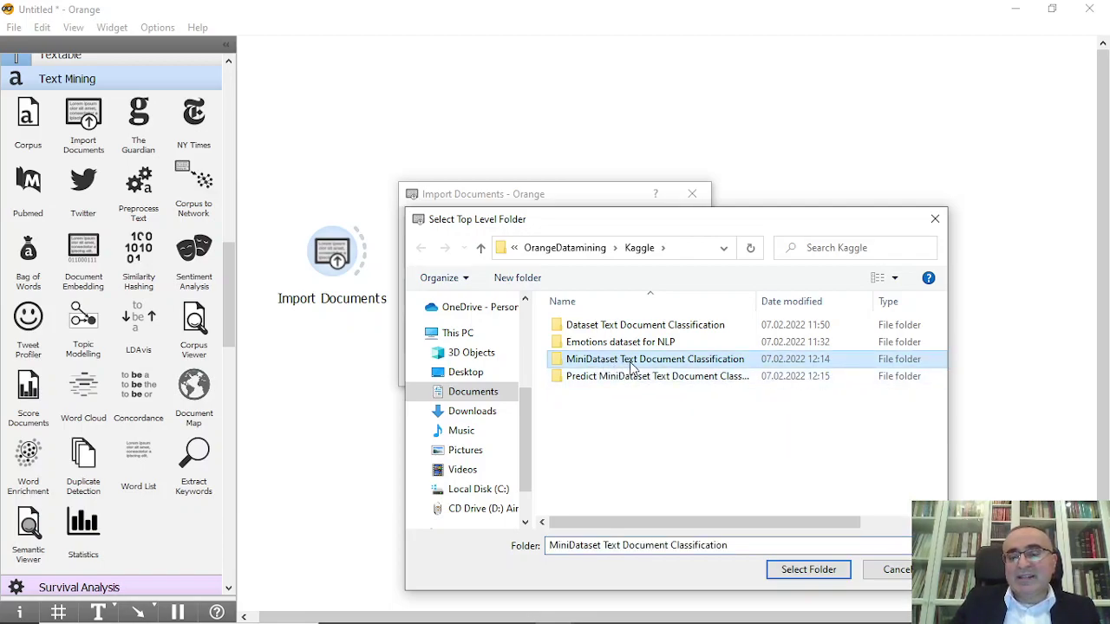
left_click(789, 569)
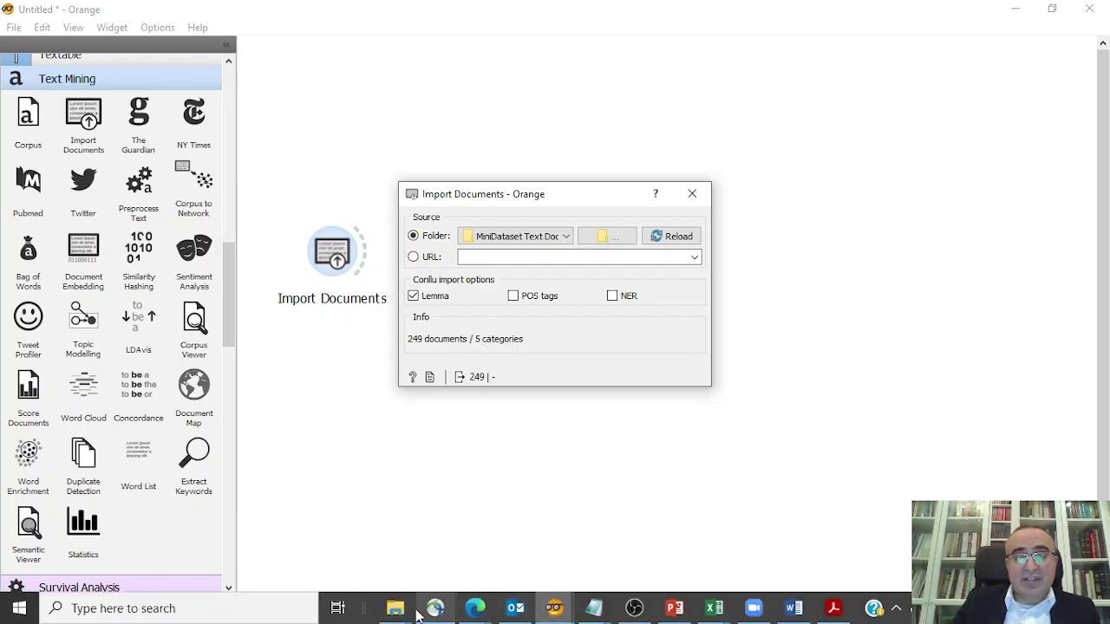
Recheck the MiniDataset folder in Explorer, then close the Import Documents settings
left_click(395, 608)
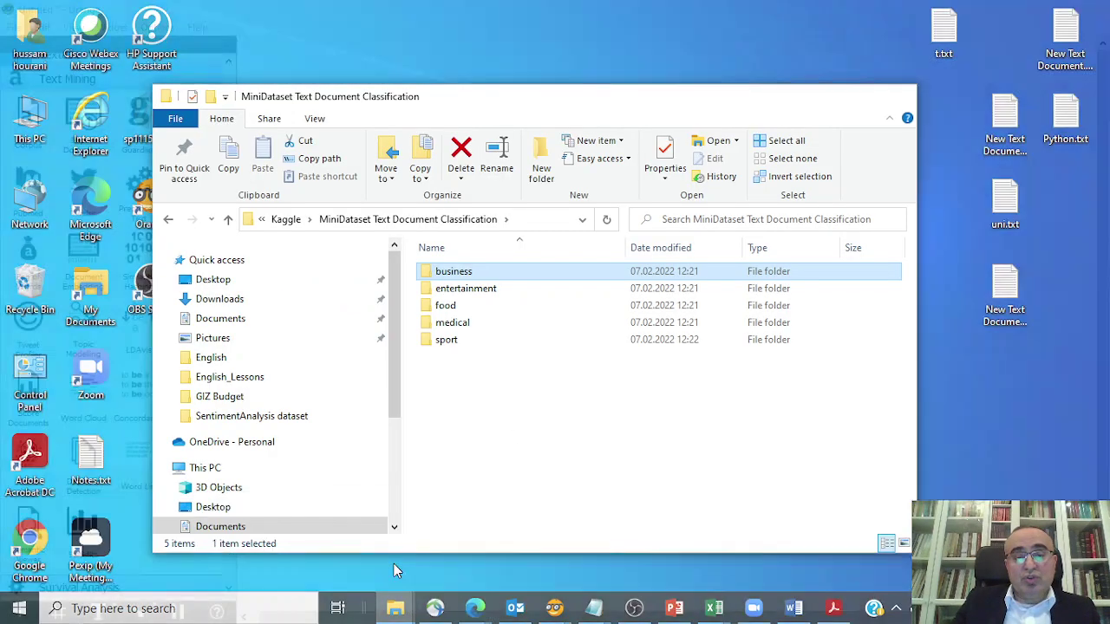
left_click(394, 566)
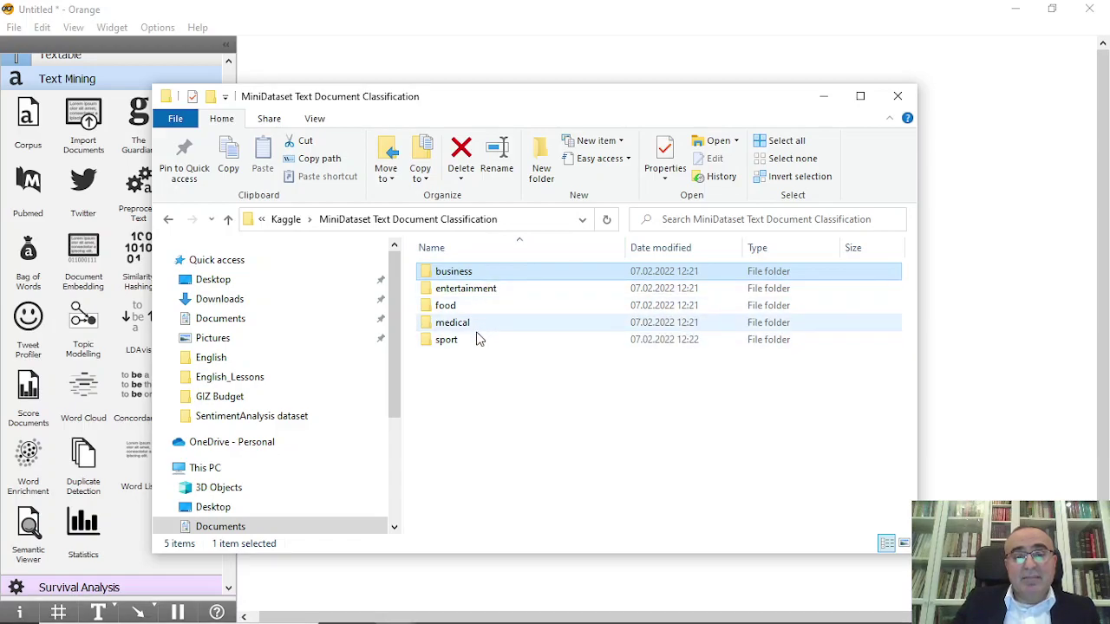
left_click(823, 98)
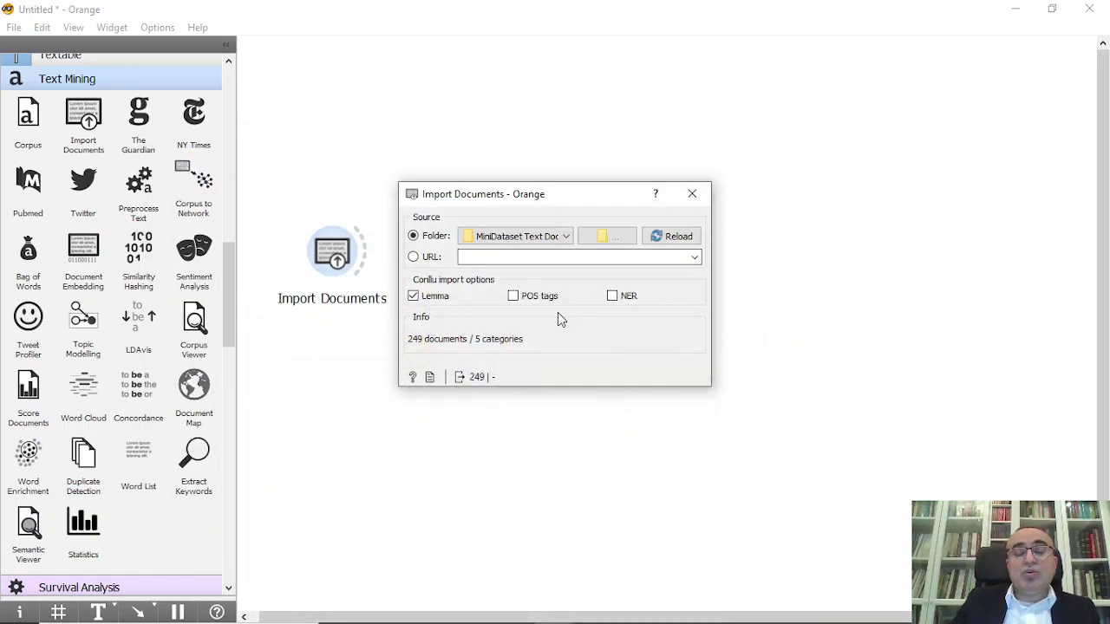
left_click(690, 195)
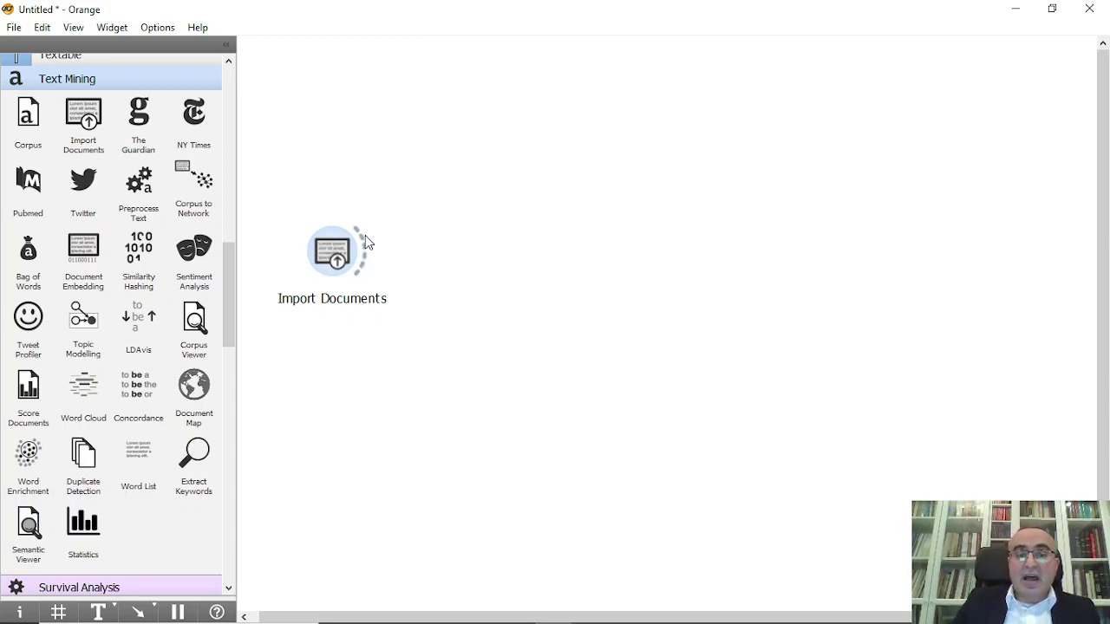
Link a Corpus Viewer to Import Documents' output and open it
left_click_drag(364, 249, 456, 134)
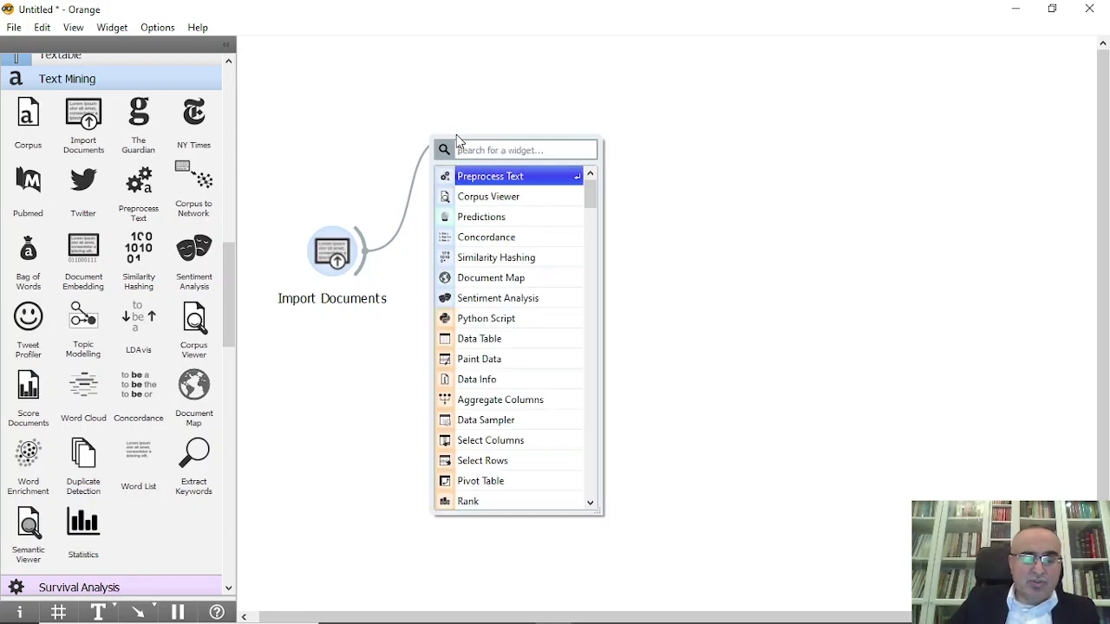
type("cor")
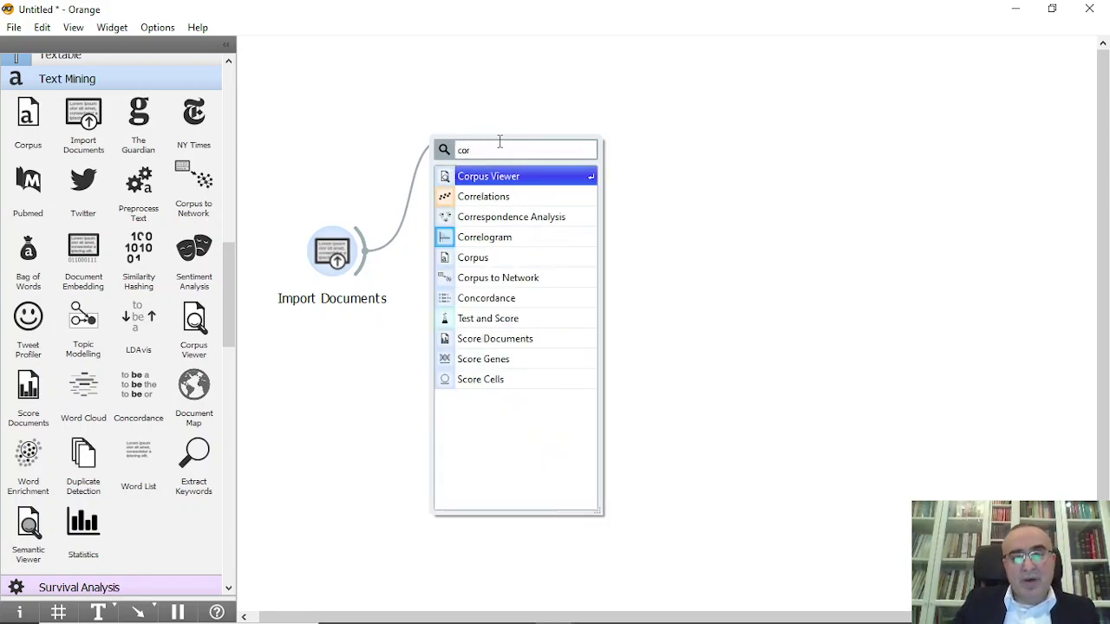
left_click(508, 178)
double_click(491, 134)
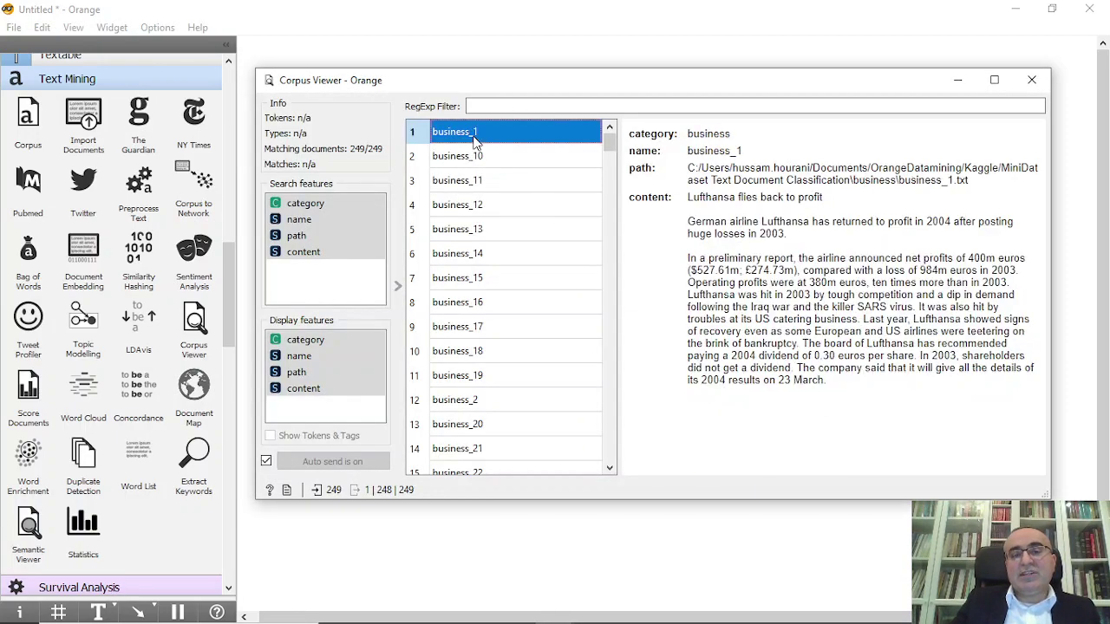
Browse the business_1, business_10, food_8 and food_9 documents, then close the viewer
left_click(478, 156)
left_click(477, 139)
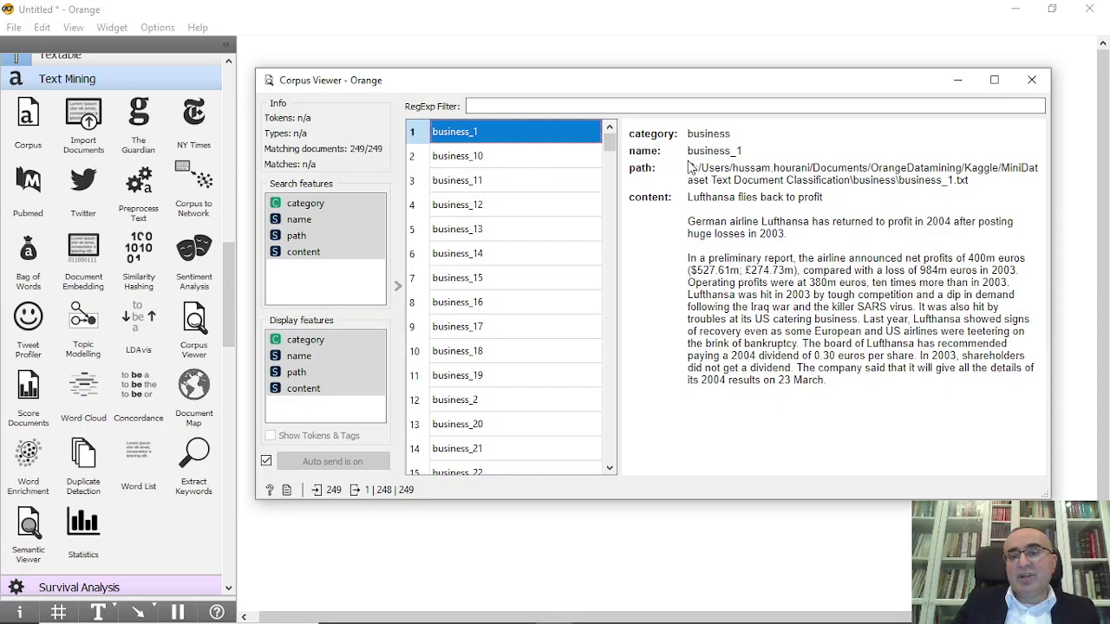
left_click_drag(711, 196, 761, 382)
left_click(879, 388)
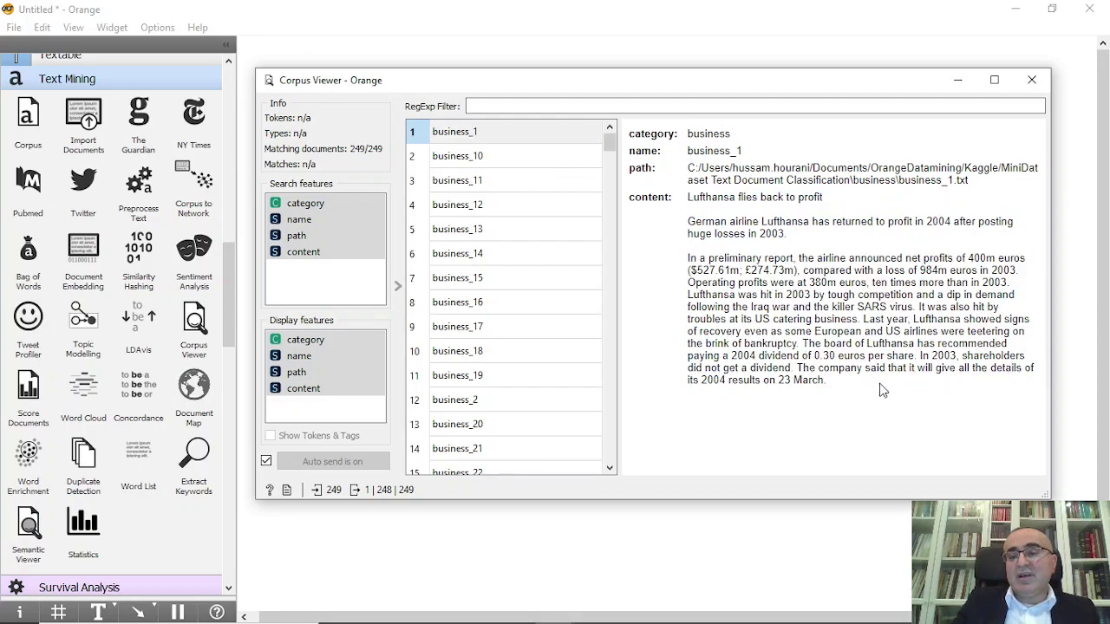
key("Down")
key("Down")
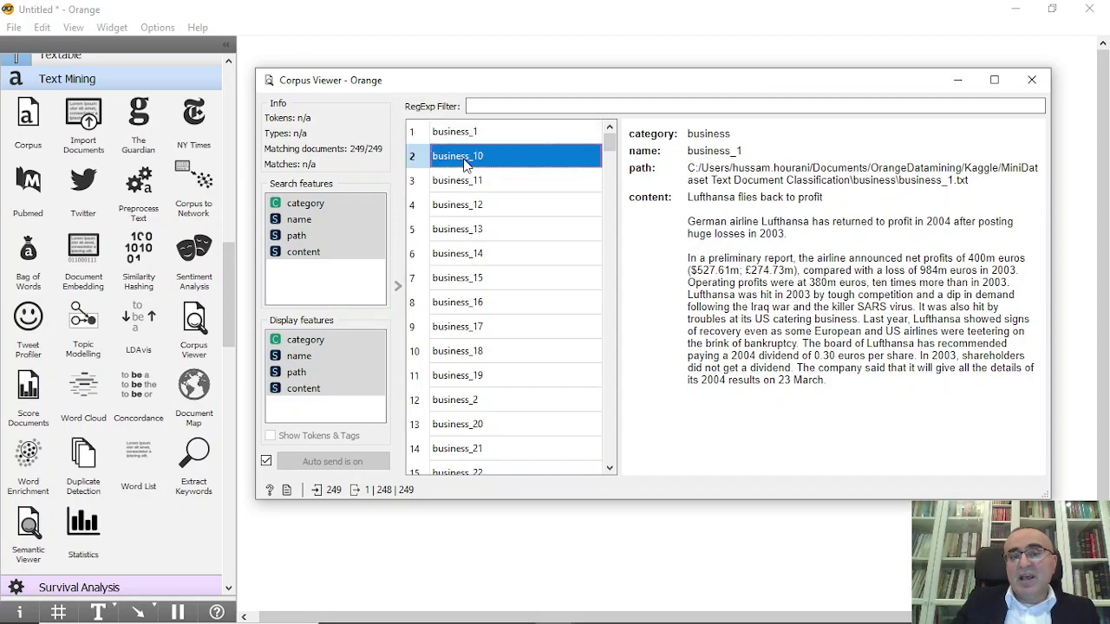
scroll(614, 225, "down", 11)
left_click_drag(610, 186, 606, 332)
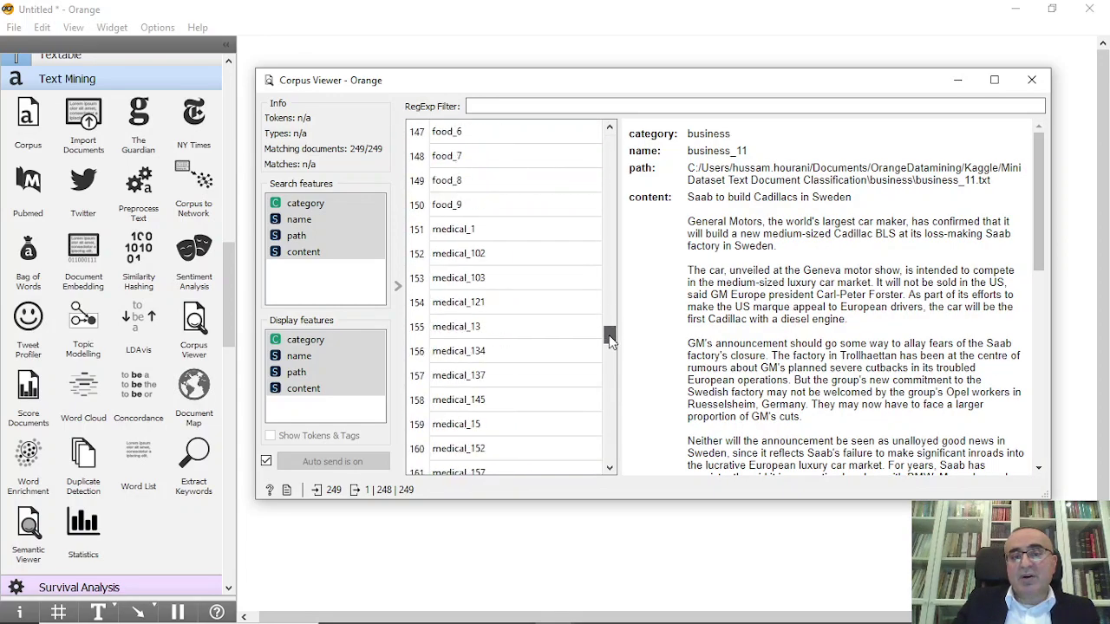
left_click(479, 183)
left_click(483, 205)
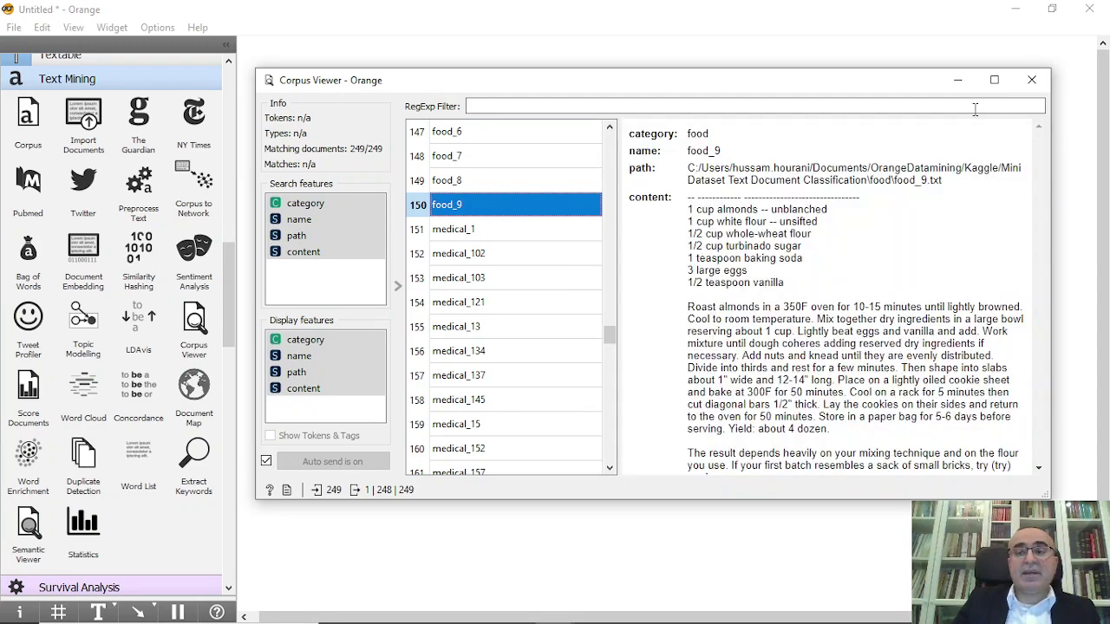
left_click(1031, 79)
left_click_drag(367, 265, 507, 260)
Add a Sentiment Analysis widget fed by the corpus and review its Multilingual (English) settings
type("sen")
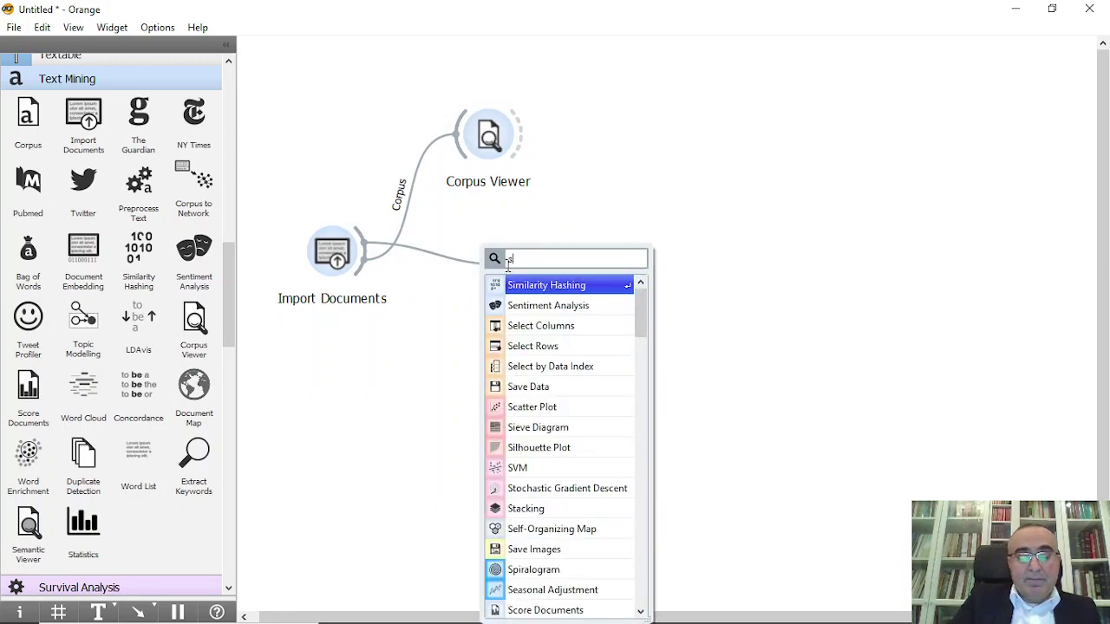
left_click(562, 286)
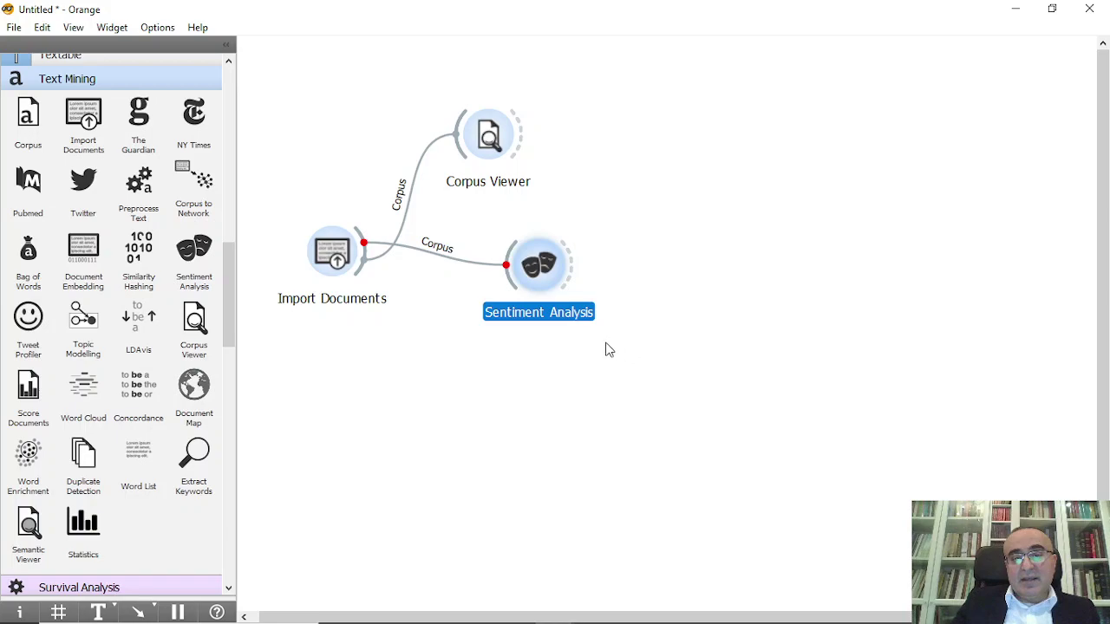
double_click(545, 274)
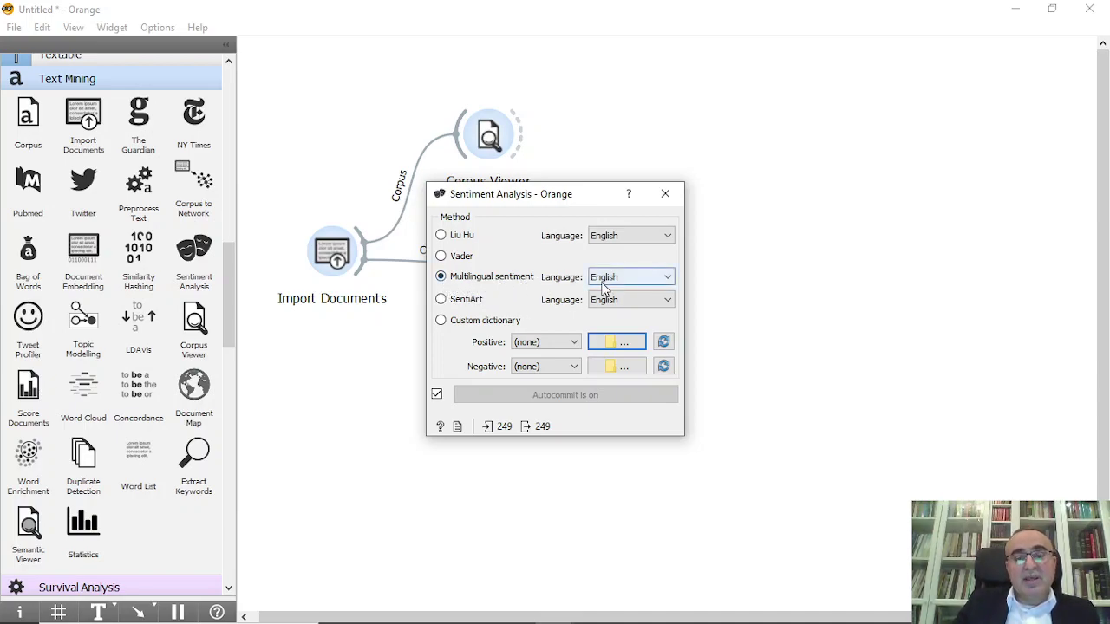
left_click(665, 194)
left_click_drag(574, 262, 741, 182)
Add a Data Table after Sentiment Analysis, sort by sentiment descending, and select sport_10
type("data")
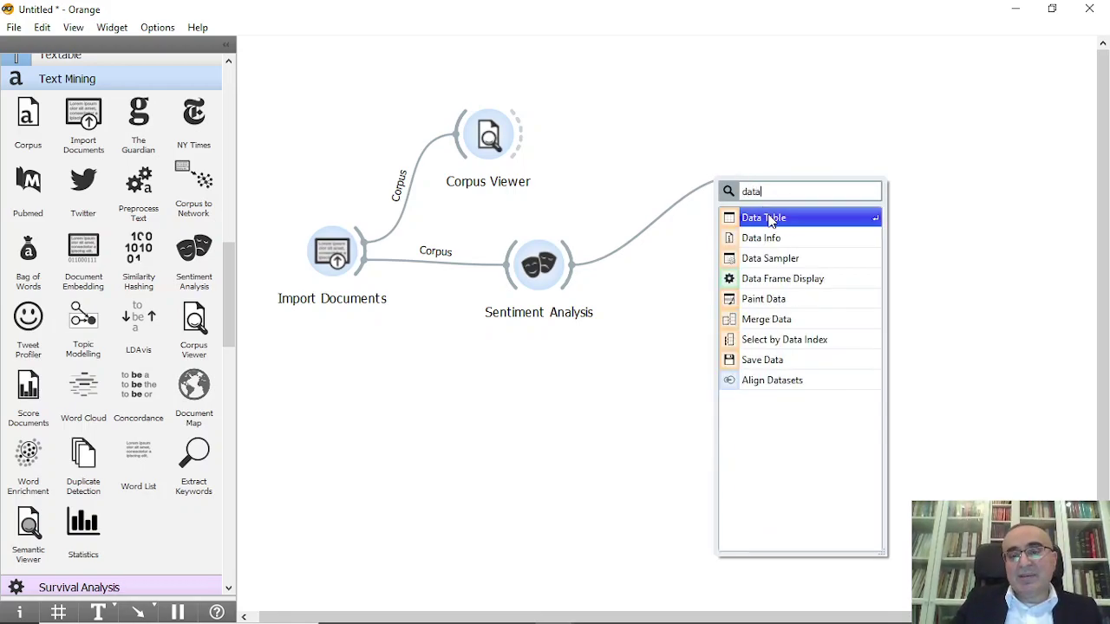
left_click(769, 217)
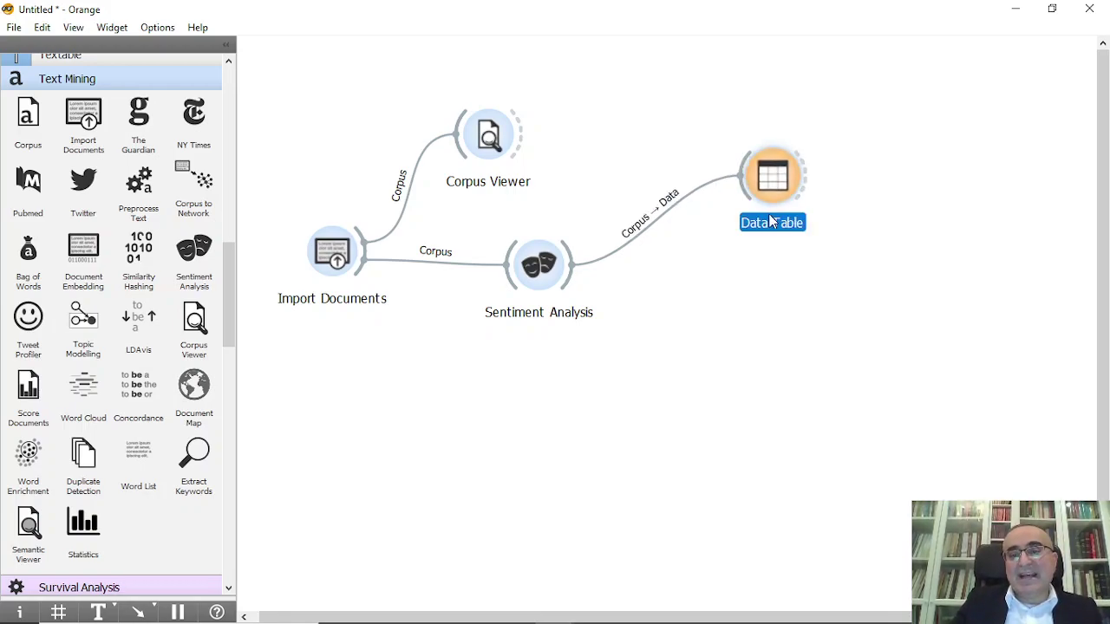
double_click(771, 182)
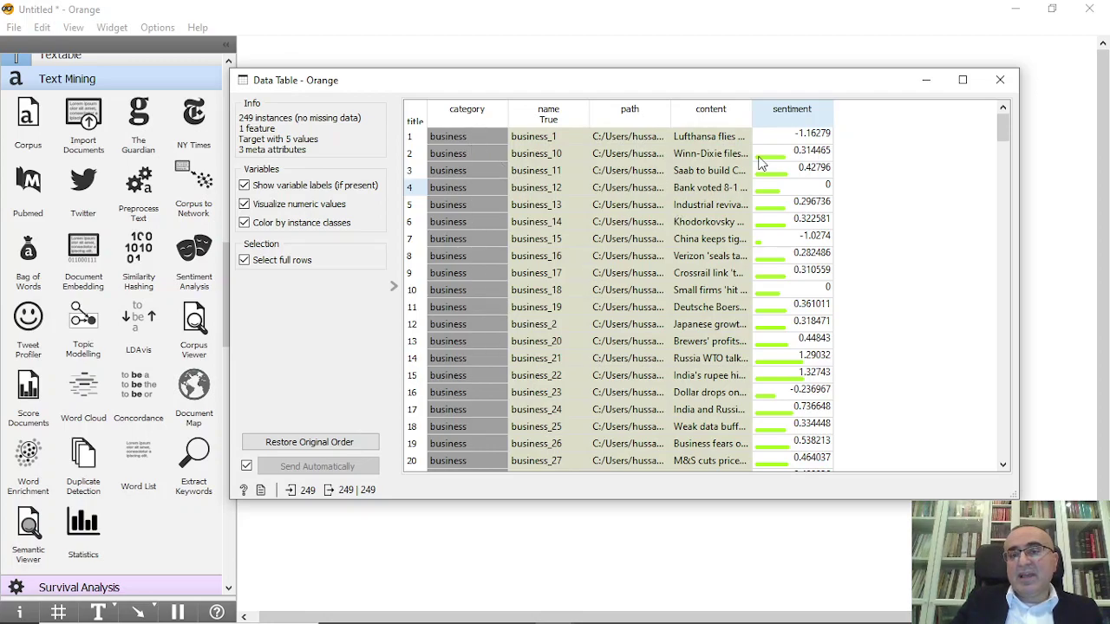
left_click(463, 136)
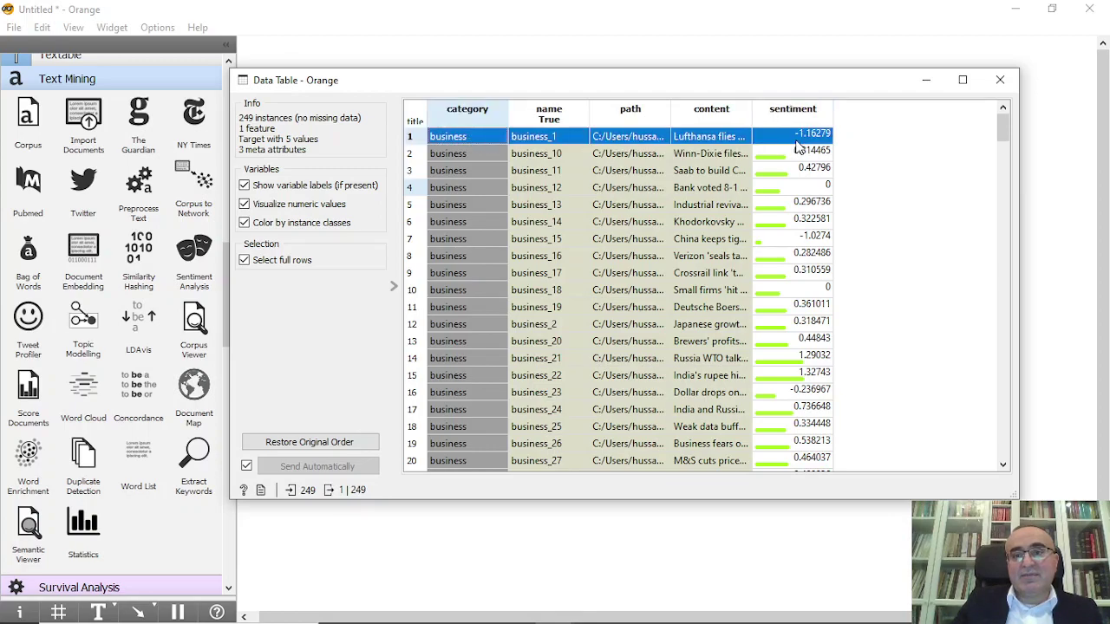
left_click(800, 111)
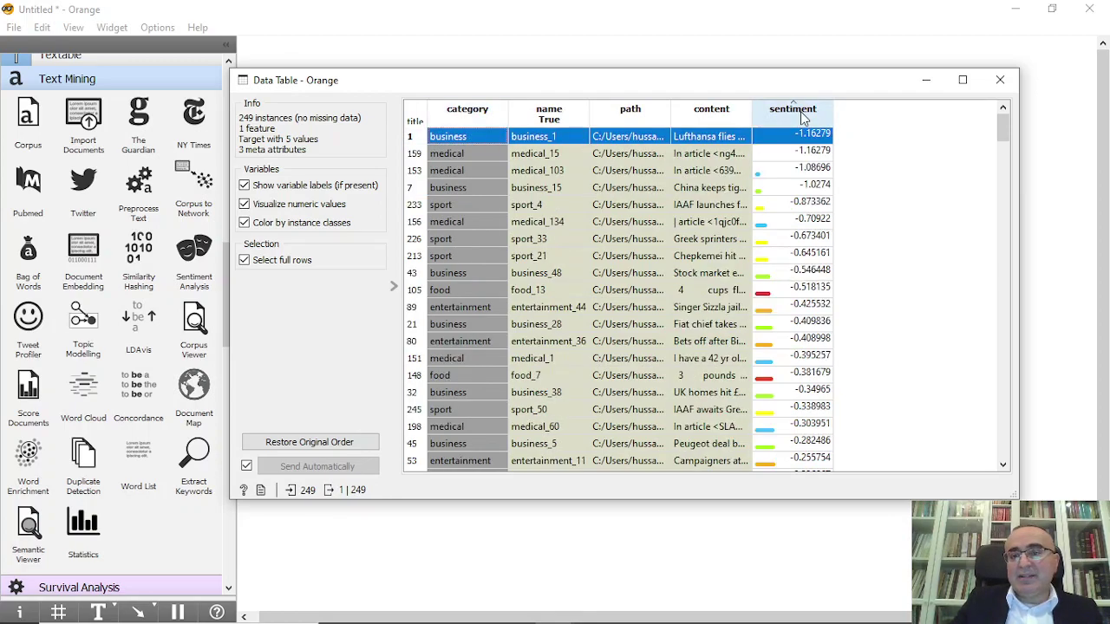
left_click(790, 112)
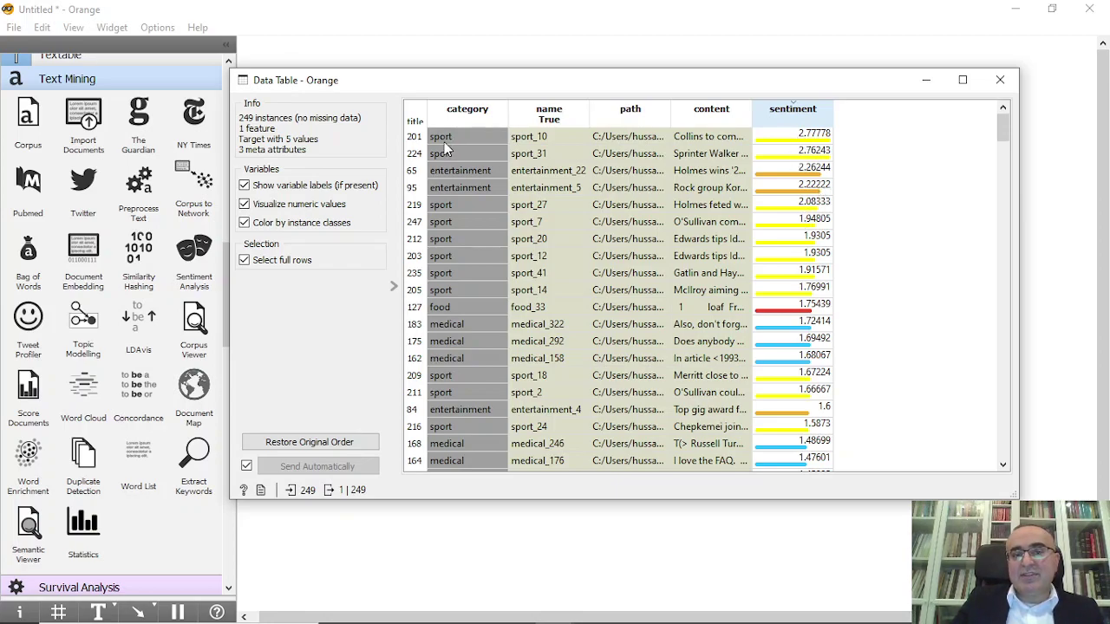
left_click(805, 138)
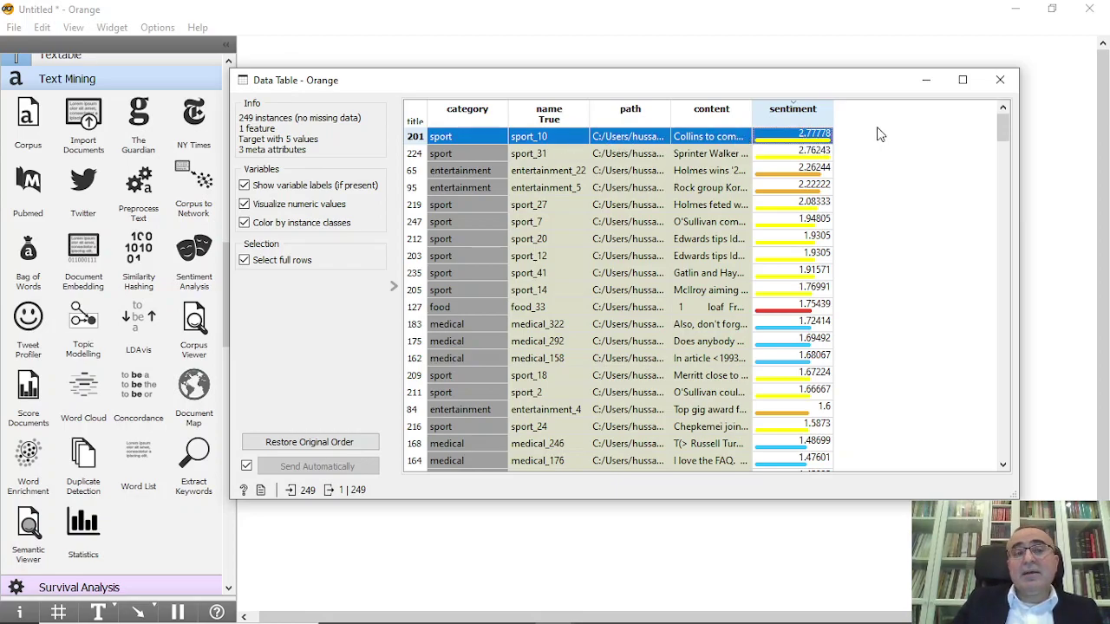
left_click_drag(824, 89, 357, 118)
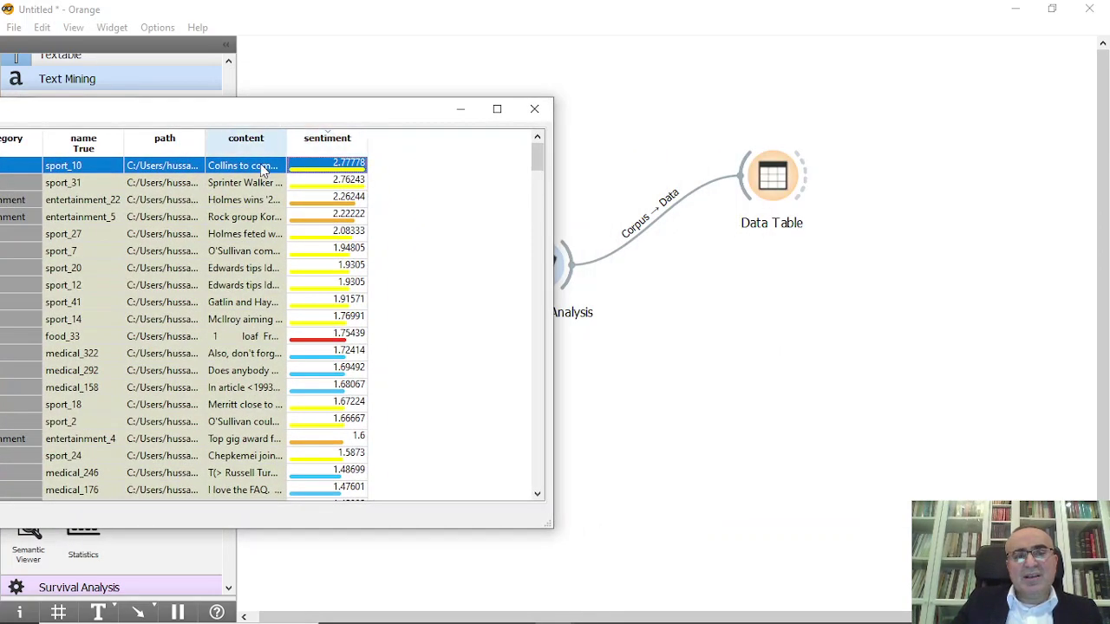
Link Corpus Viewer (1) to the Data Table and read the selected sport_10 document
left_click_drag(802, 175, 923, 161)
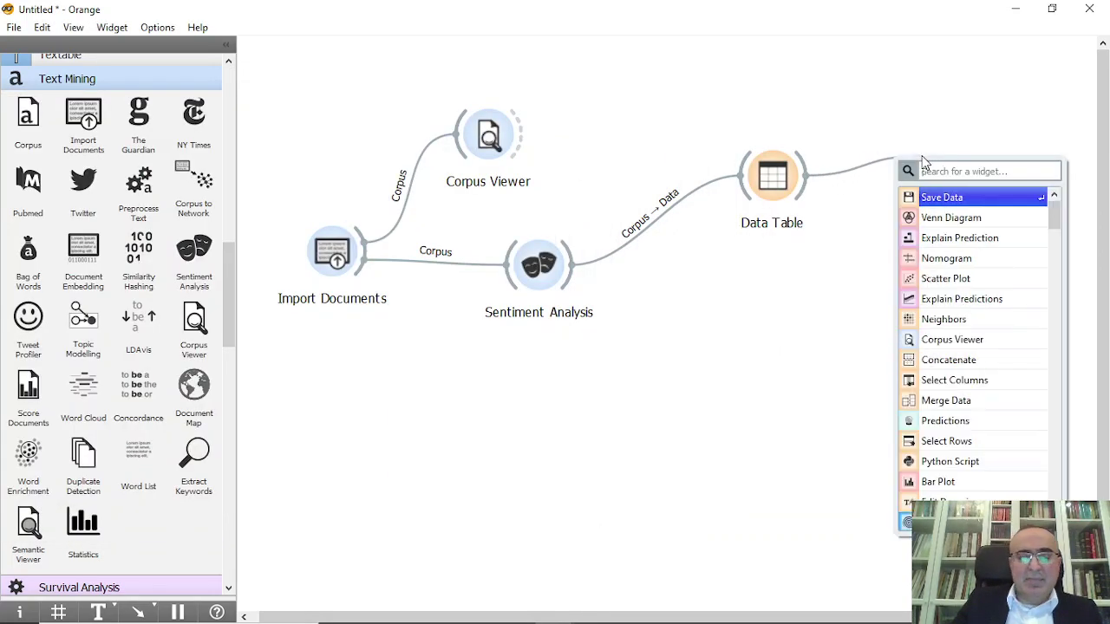
type("cor")
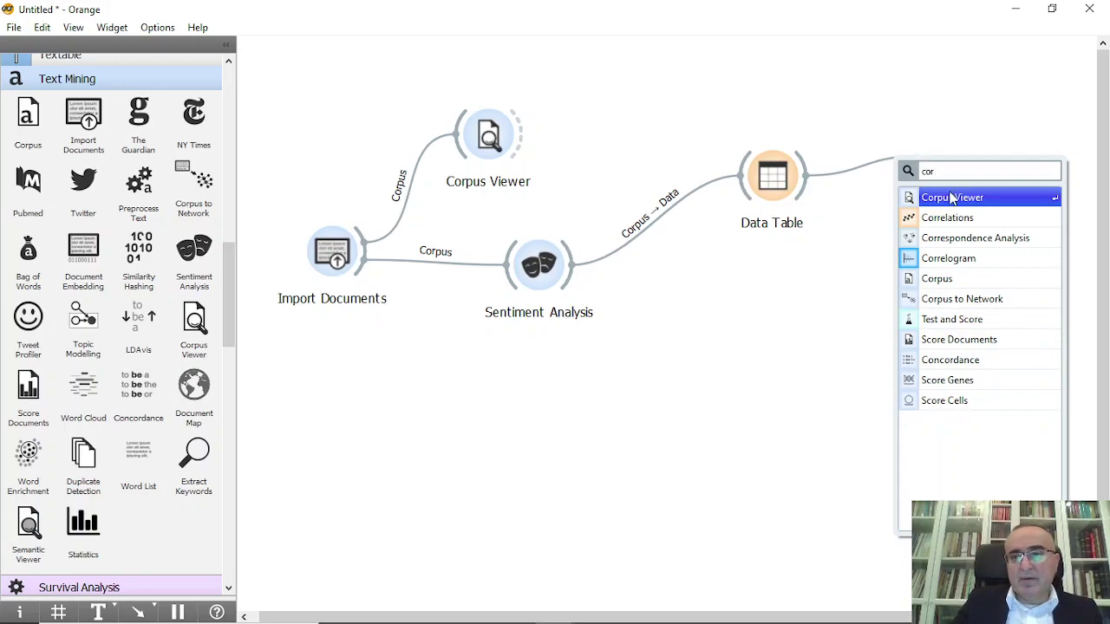
left_click(950, 198)
double_click(772, 176)
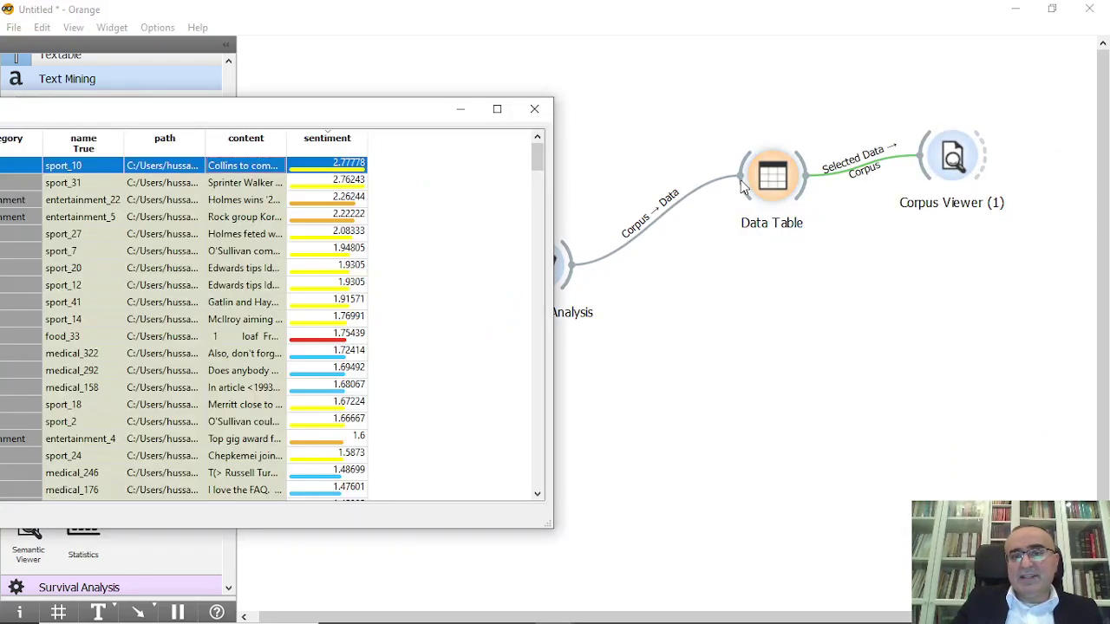
double_click(968, 152)
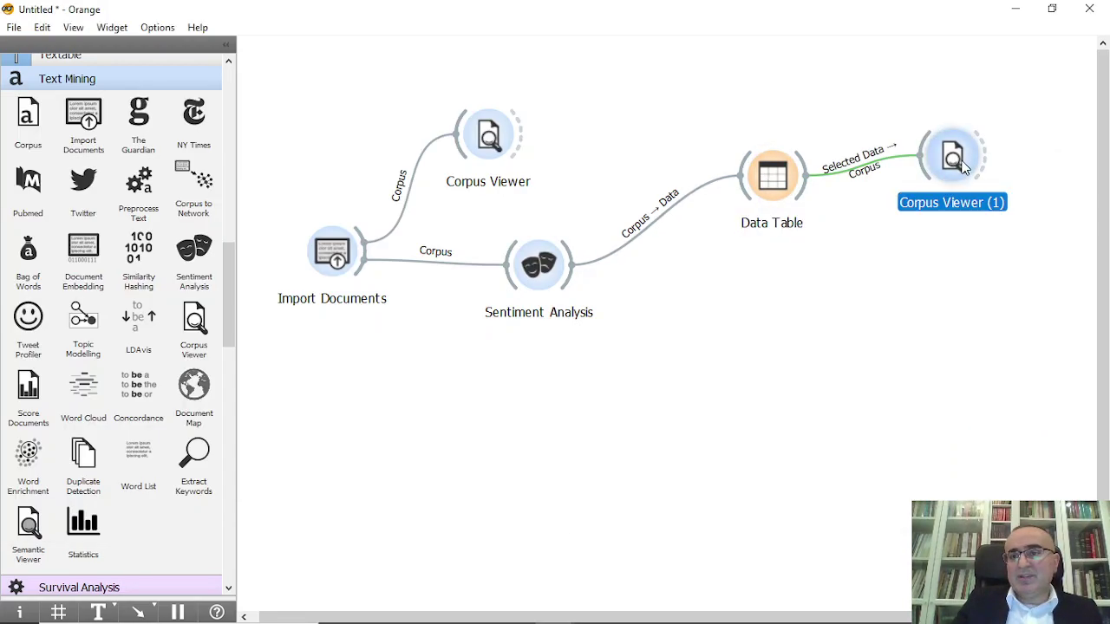
scroll(864, 266, "down", 2)
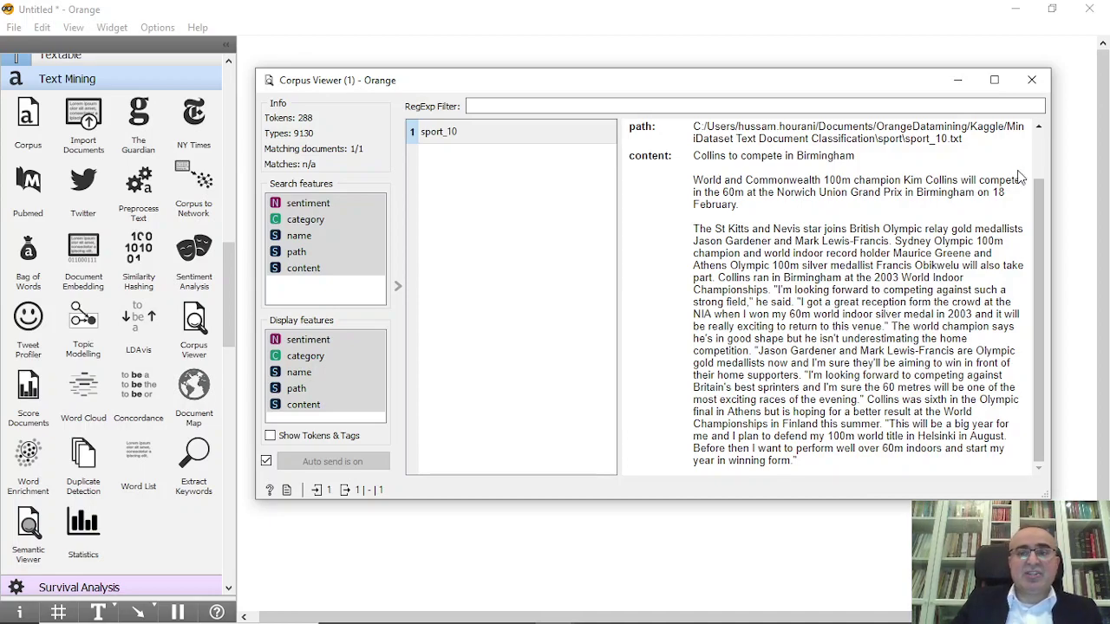
left_click(1032, 79)
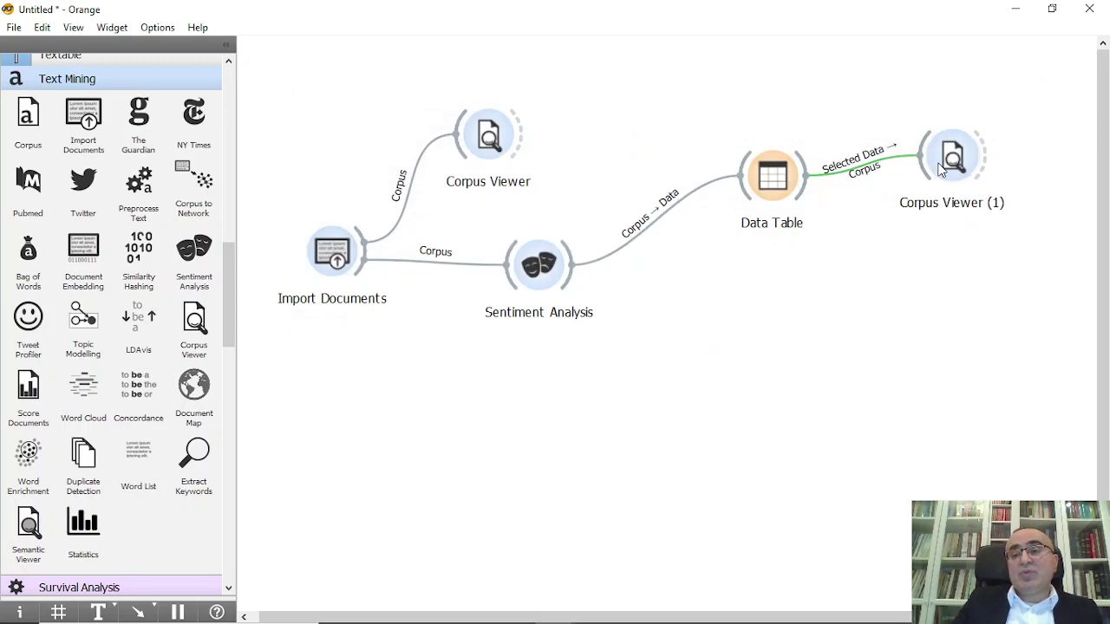
Nudge the Corpus Viewer (1) node and reopen the Data Table window
left_click_drag(941, 169, 952, 175)
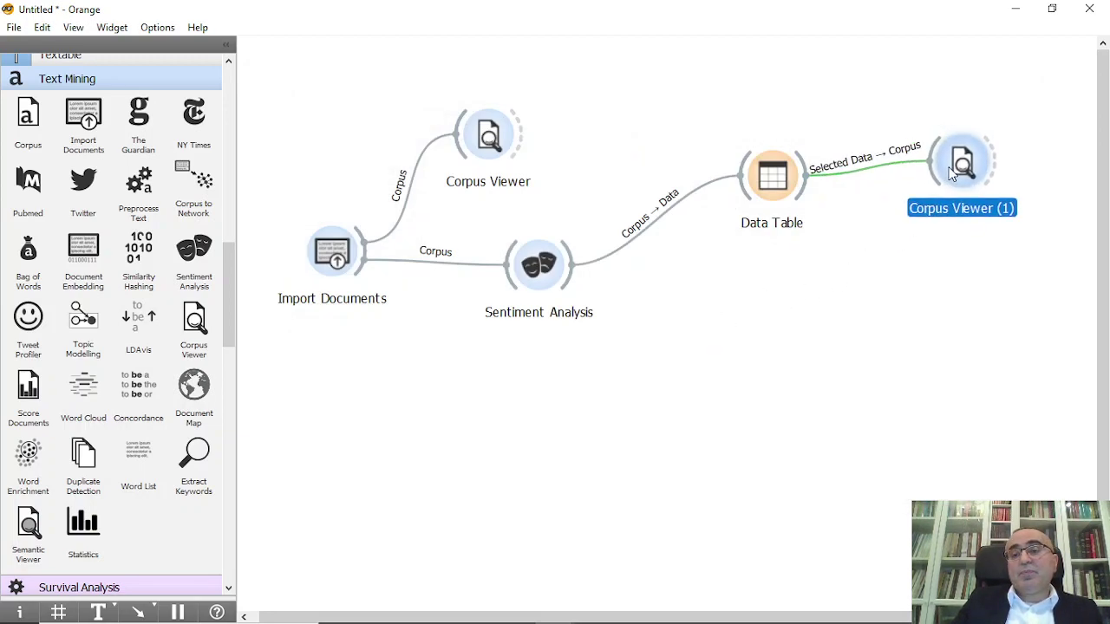
double_click(775, 180)
left_click_drag(264, 120, 377, 124)
left_click_drag(652, 161, 650, 132)
Attach a Save Data widget to the Data Table's output and position its node
left_click(647, 111)
left_click_drag(837, 124, 897, 82)
type("sav")
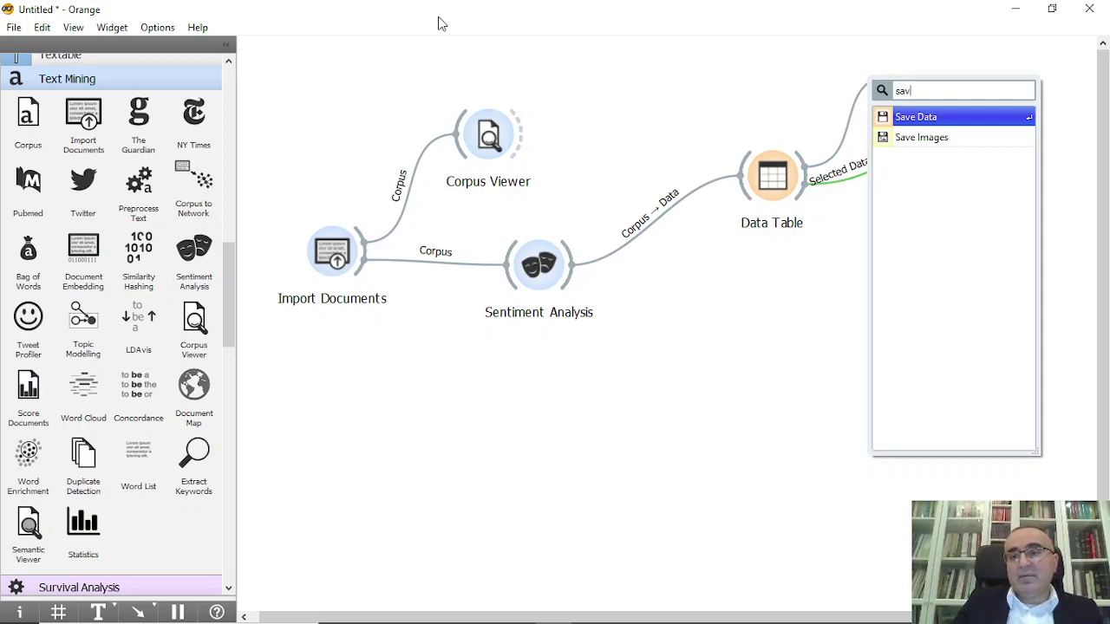
left_click(962, 114)
left_click_drag(970, 165, 956, 198)
left_click(945, 75)
left_click_drag(945, 76, 971, 82)
Set Save Data's file type to Microsoft Excel spreadsheet (*.xlsx) as untitled.xlsx
double_click(971, 81)
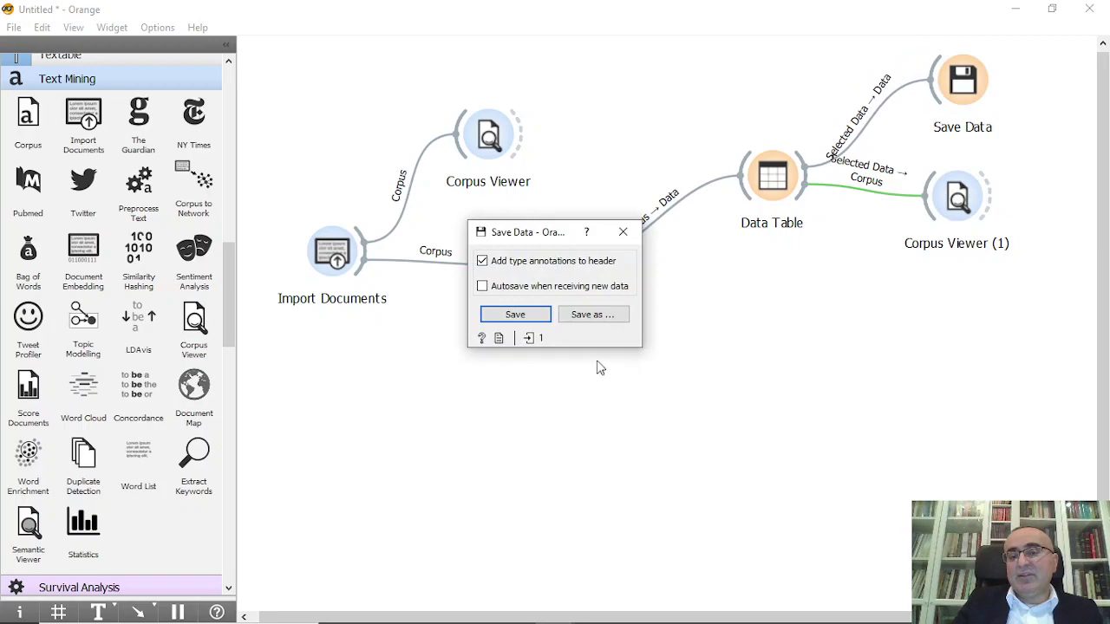
left_click(594, 314)
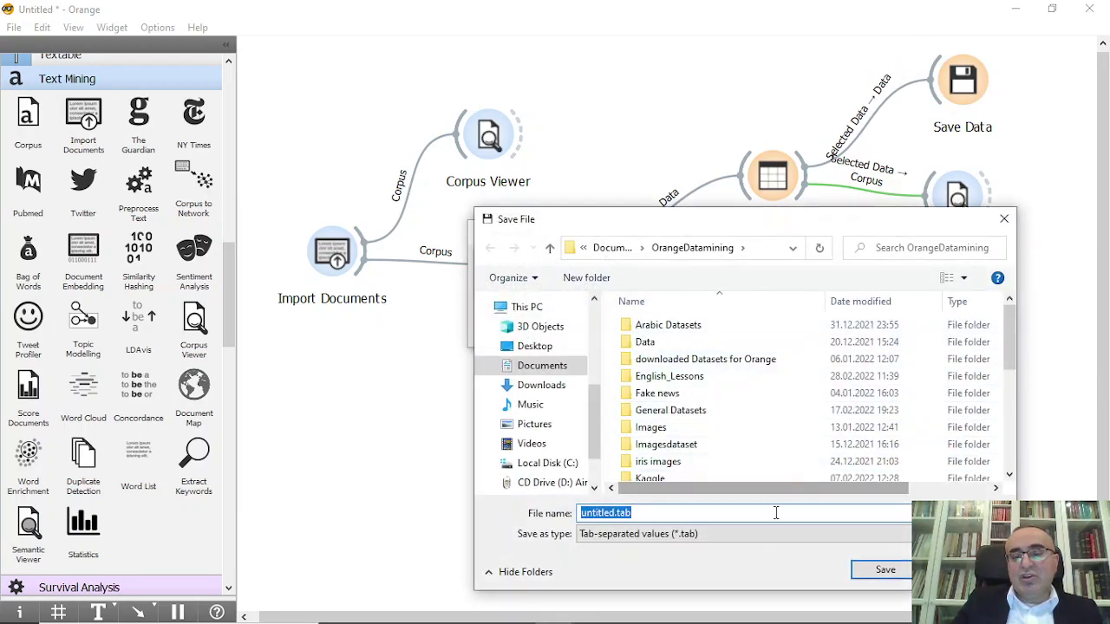
left_click(769, 537)
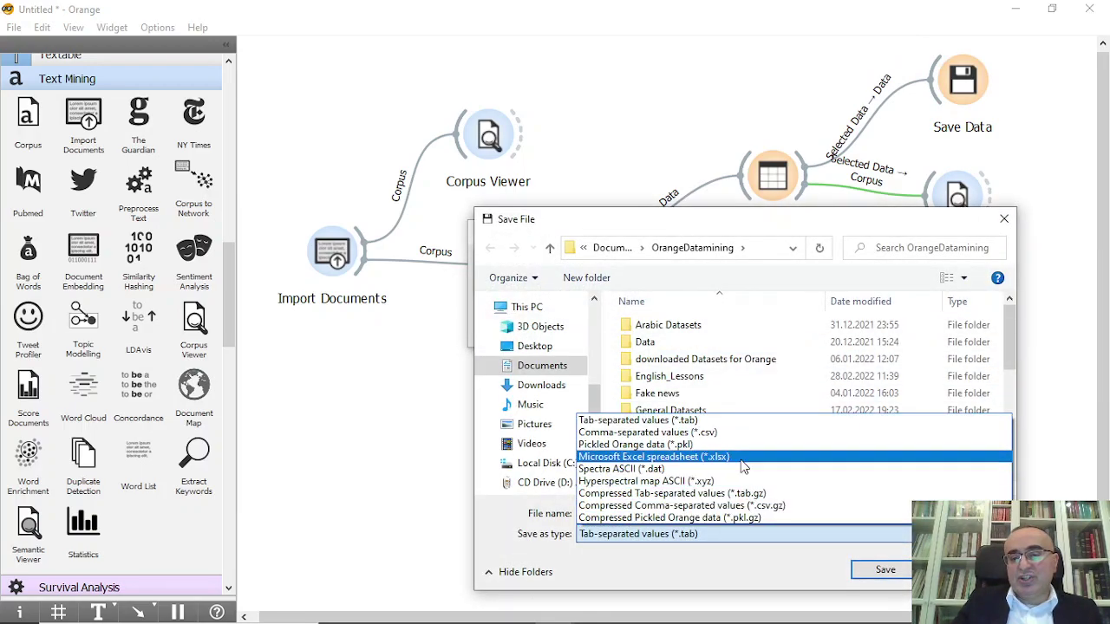
left_click(743, 469)
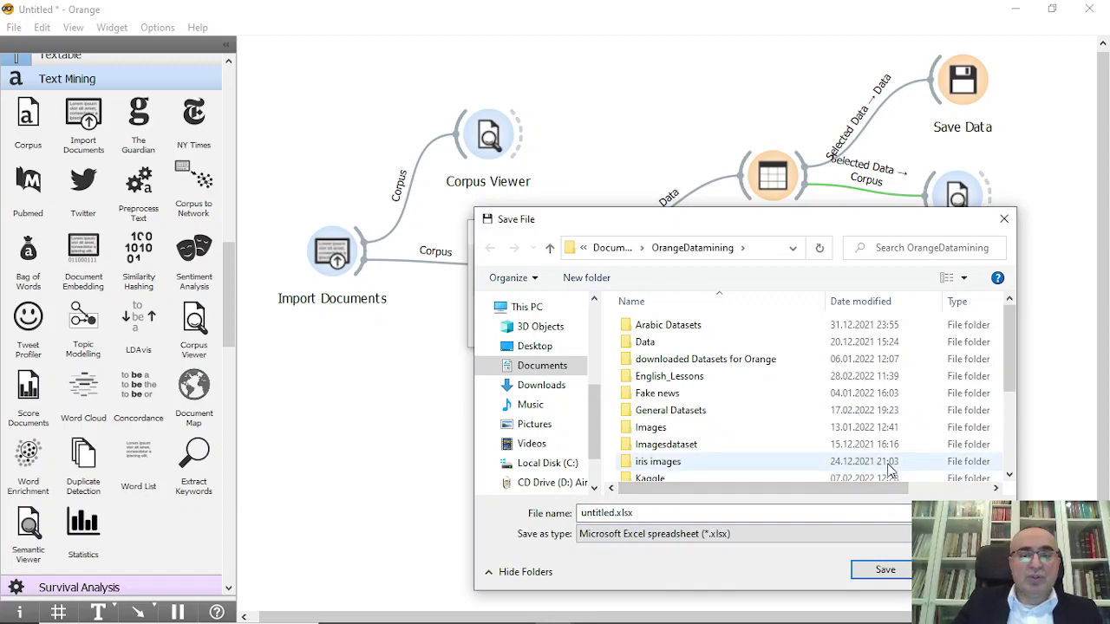
key("Escape")
key("Escape")
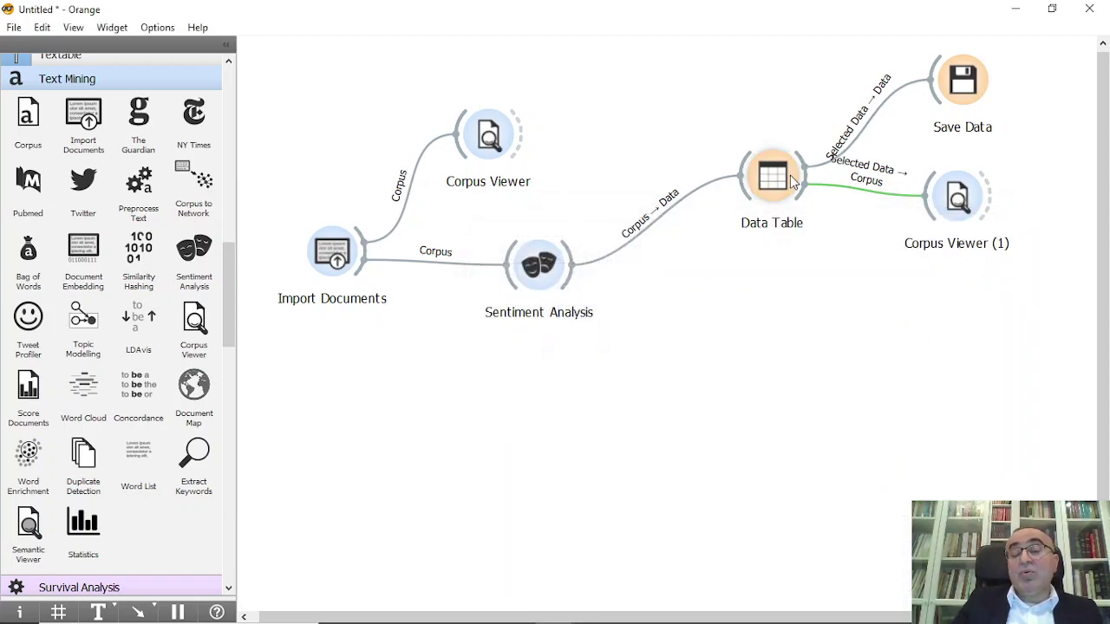
Switch Sentiment Analysis to Vader and reopen the Data Table showing pos, neg, neu columns
double_click(776, 187)
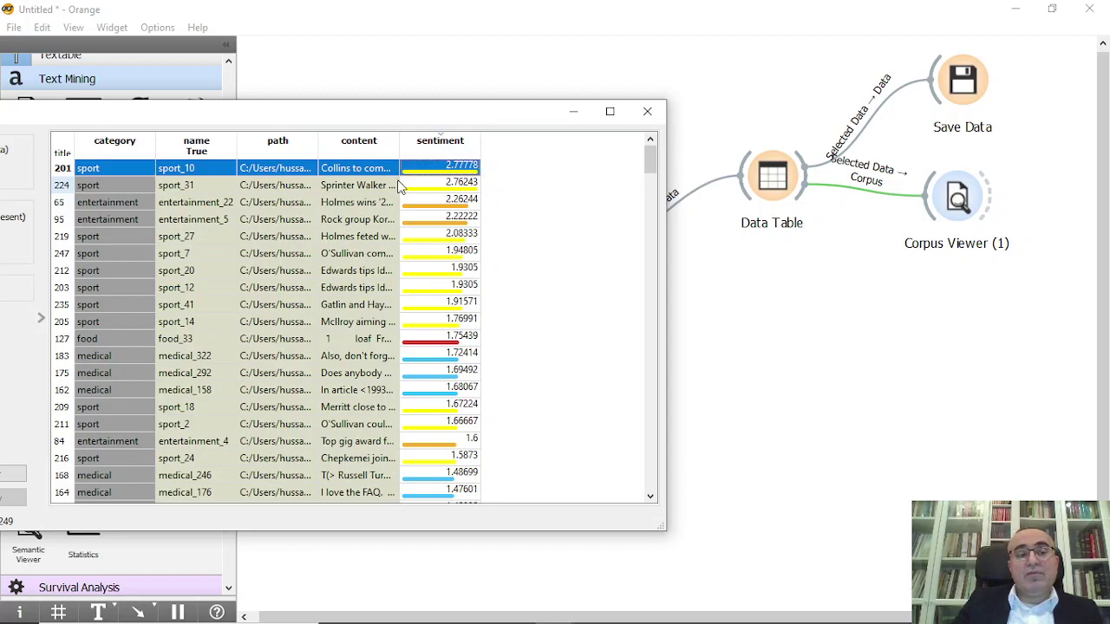
left_click(647, 111)
double_click(535, 265)
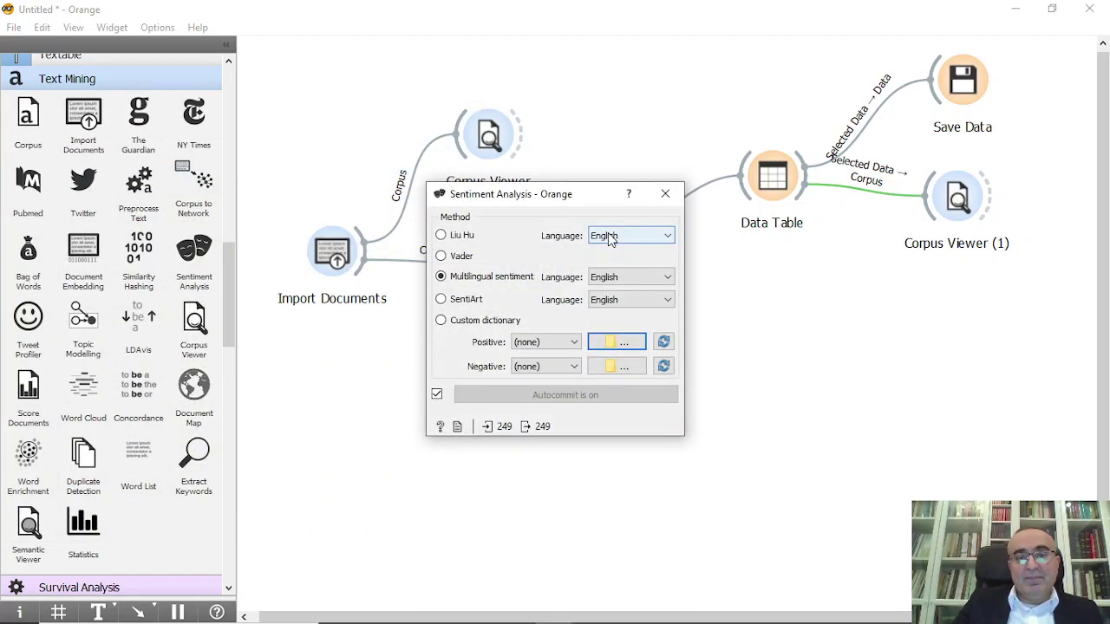
left_click(442, 256)
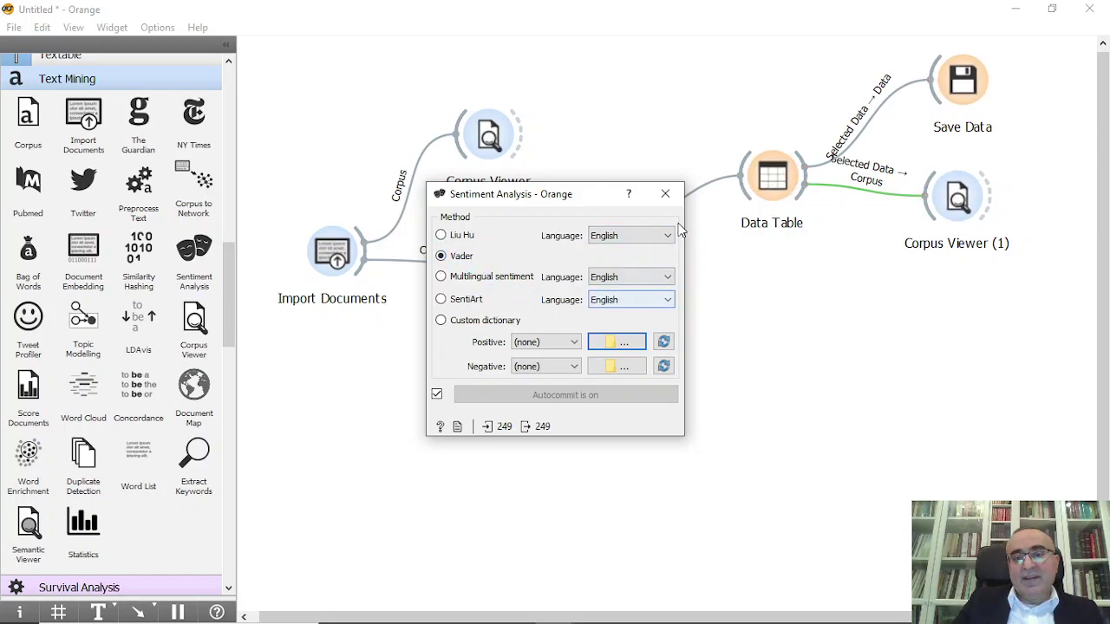
left_click(665, 193)
double_click(780, 185)
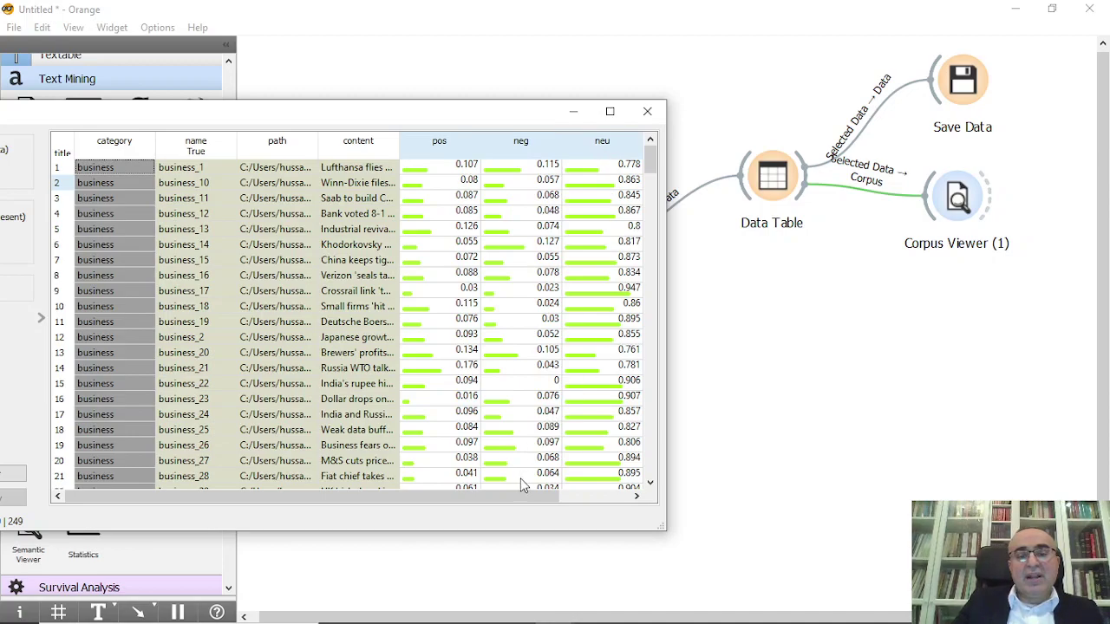
Sort the Data Table by pos, highest first, and select top document entertainment_49
left_click_drag(527, 493, 632, 493)
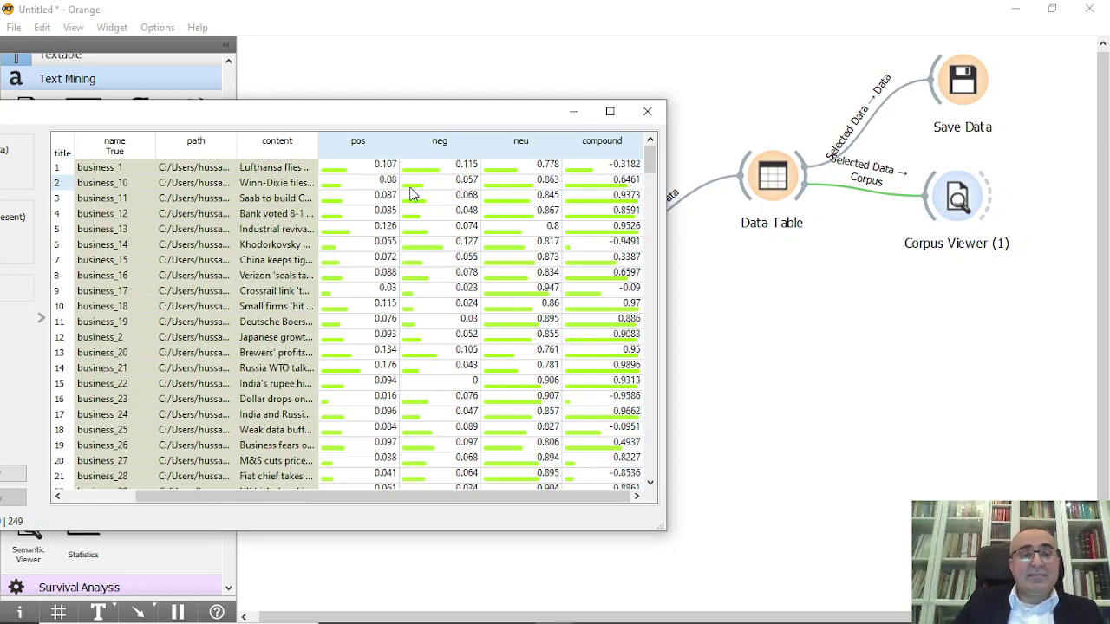
left_click(366, 145)
left_click(368, 152)
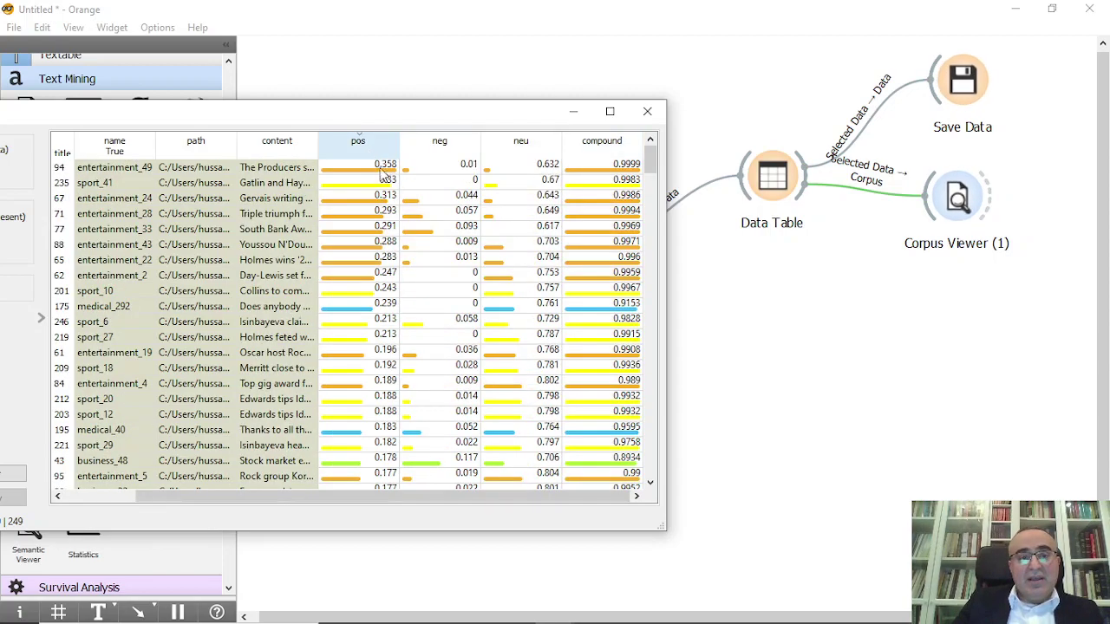
left_click_drag(291, 111, 578, 99)
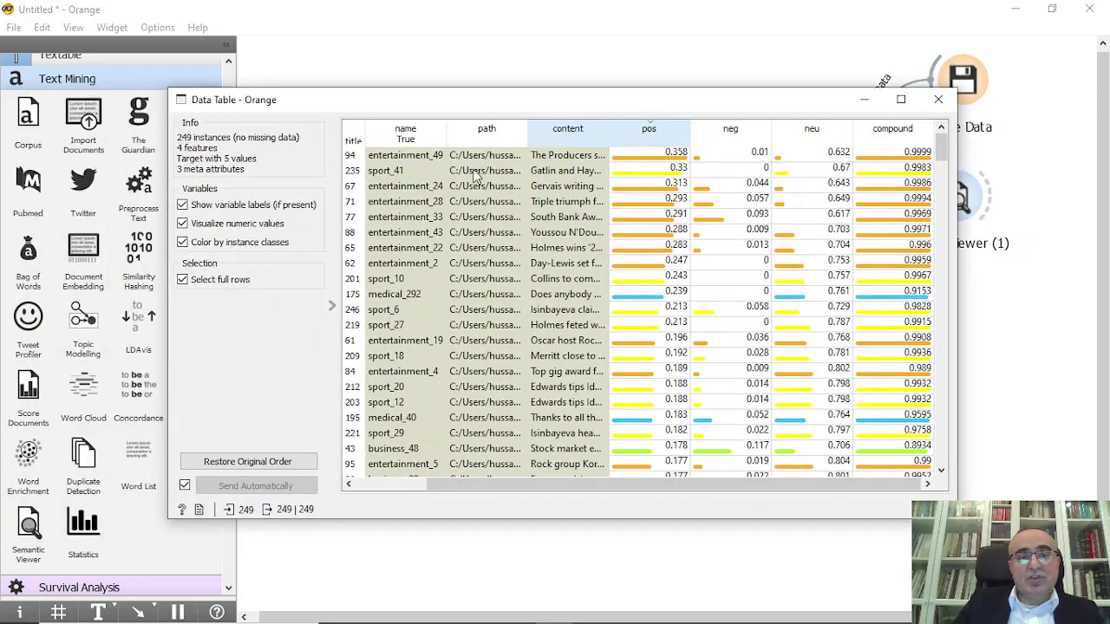
left_click(432, 160)
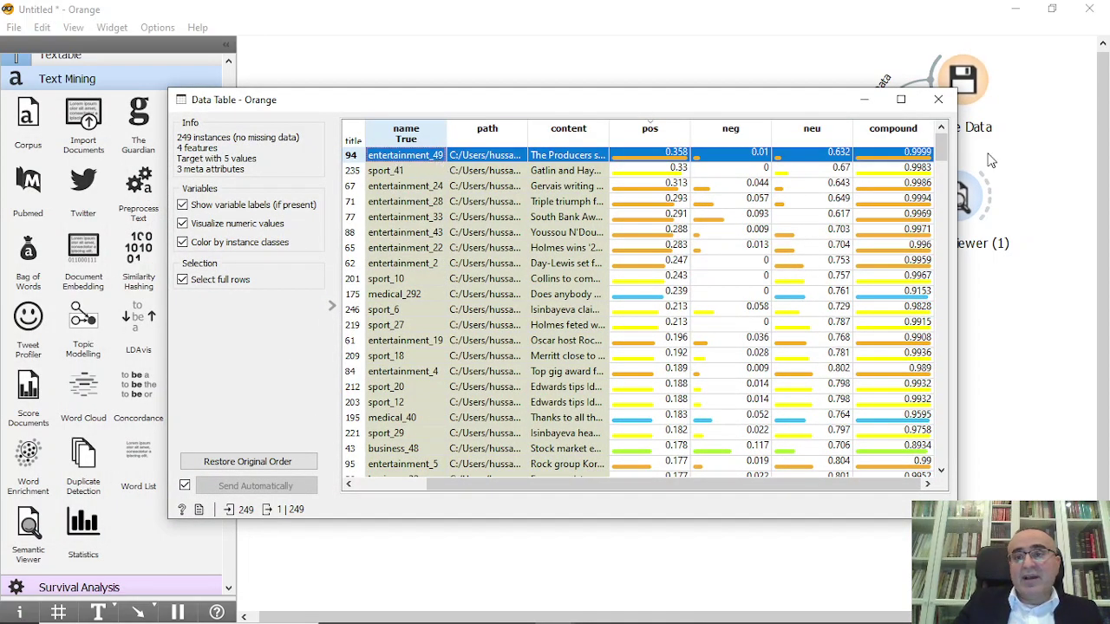
left_click_drag(799, 104, 654, 94)
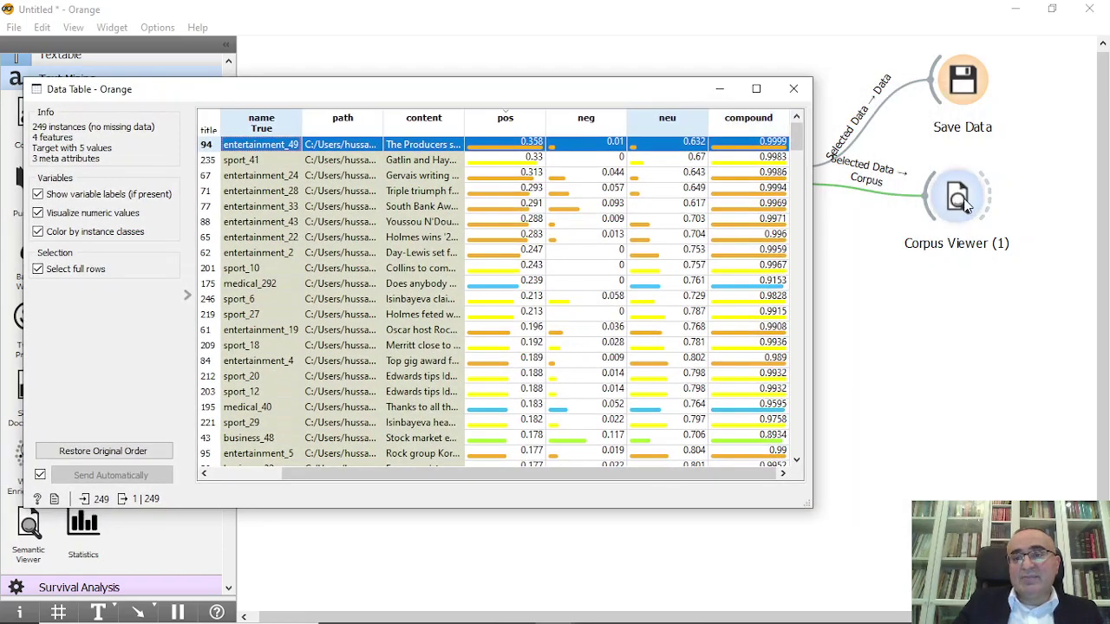
double_click(958, 199)
Read entertainment_49, 'The Producers scoops stage awards', in Corpus Viewer (1), then close it
left_click(491, 134)
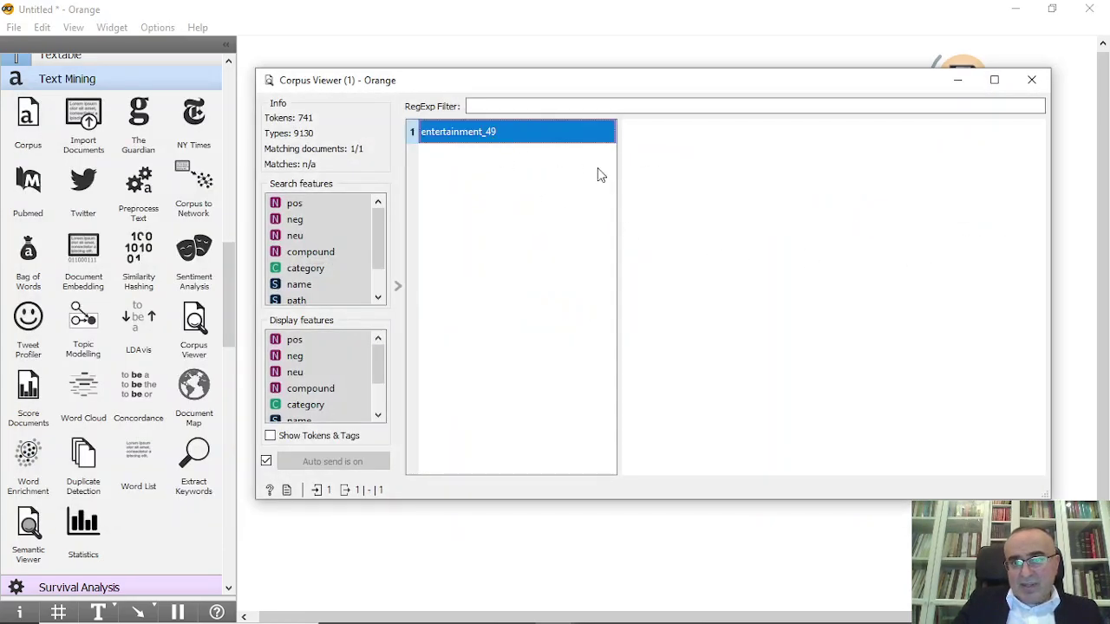
scroll(876, 314, "down", 1)
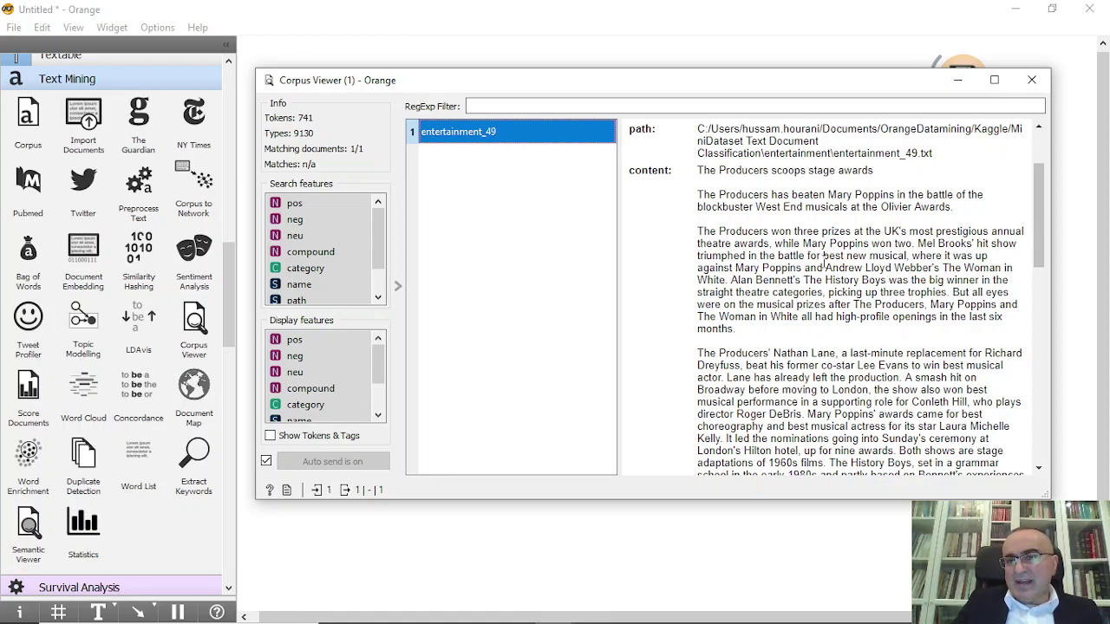
left_click_drag(1035, 197, 1038, 104)
left_click(1032, 85)
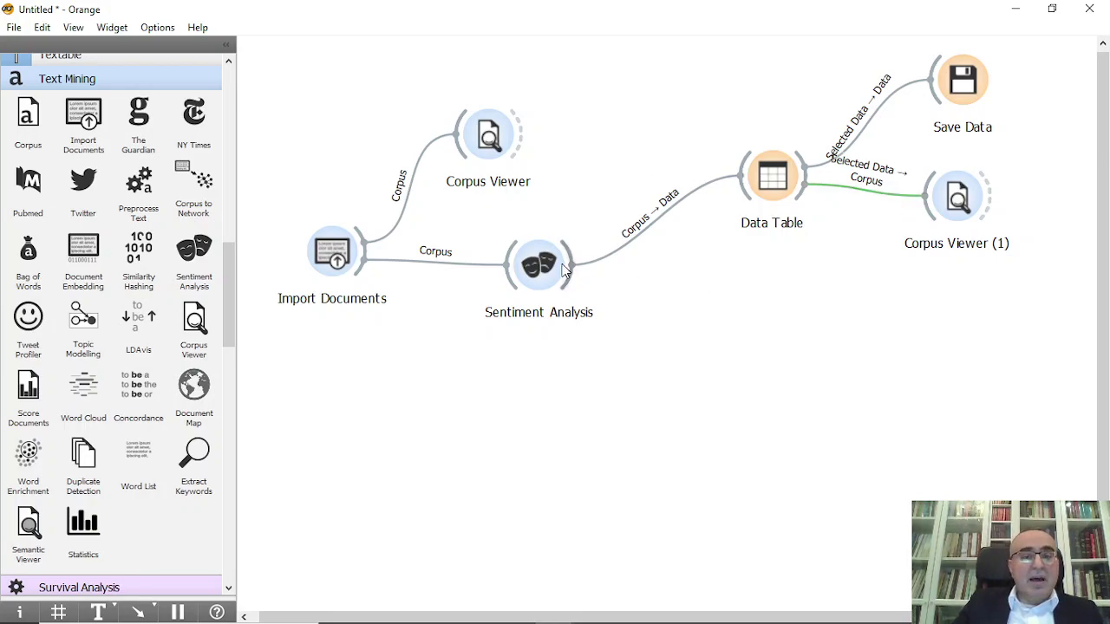
double_click(346, 270)
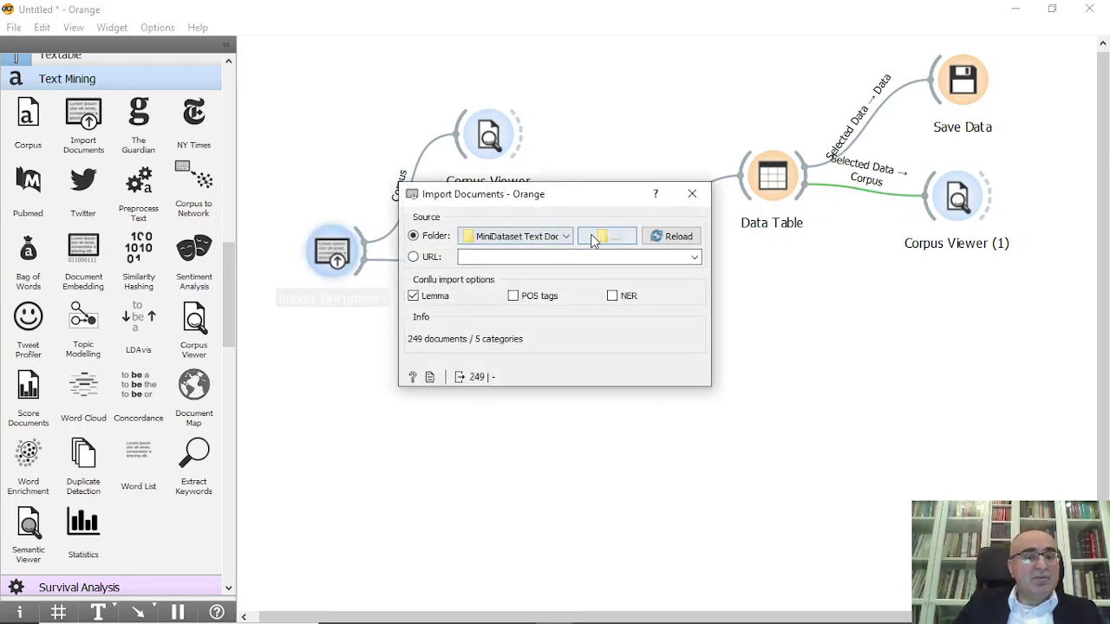
left_click(692, 193)
double_click(539, 264)
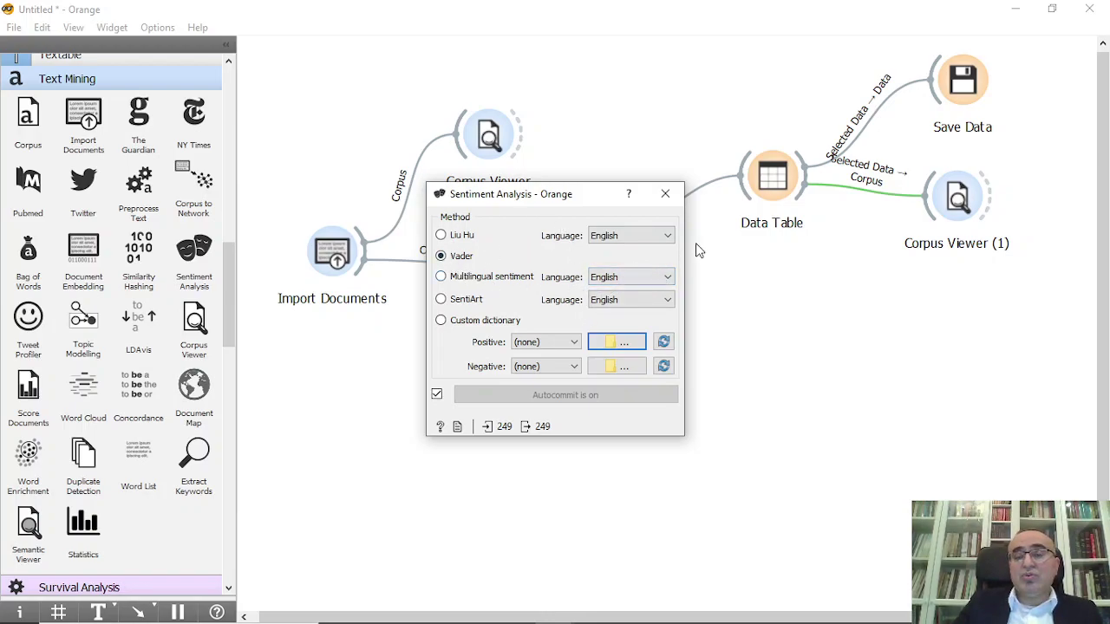
left_click(664, 193)
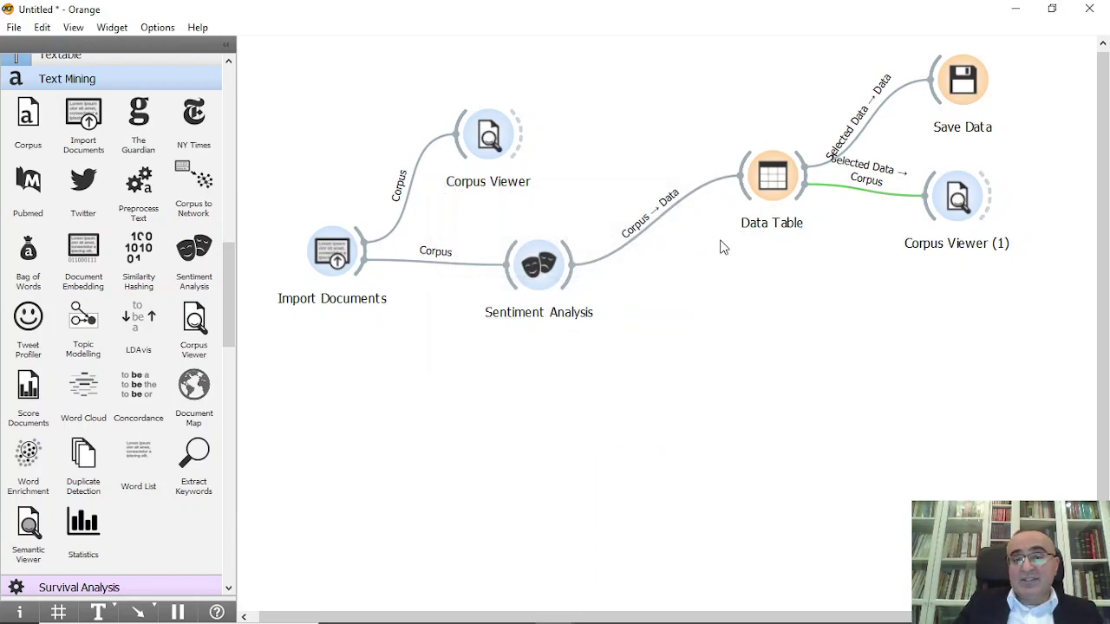
Link a Heat Map to Sentiment Analysis and open it
left_click_drag(568, 289, 753, 292)
type("heat")
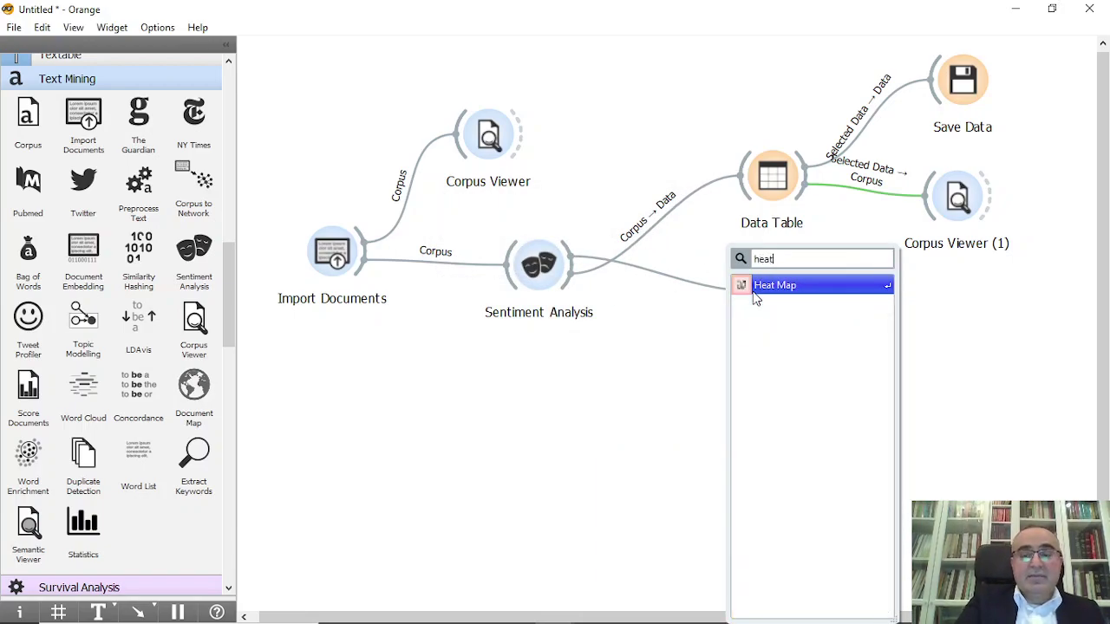
left_click(769, 292)
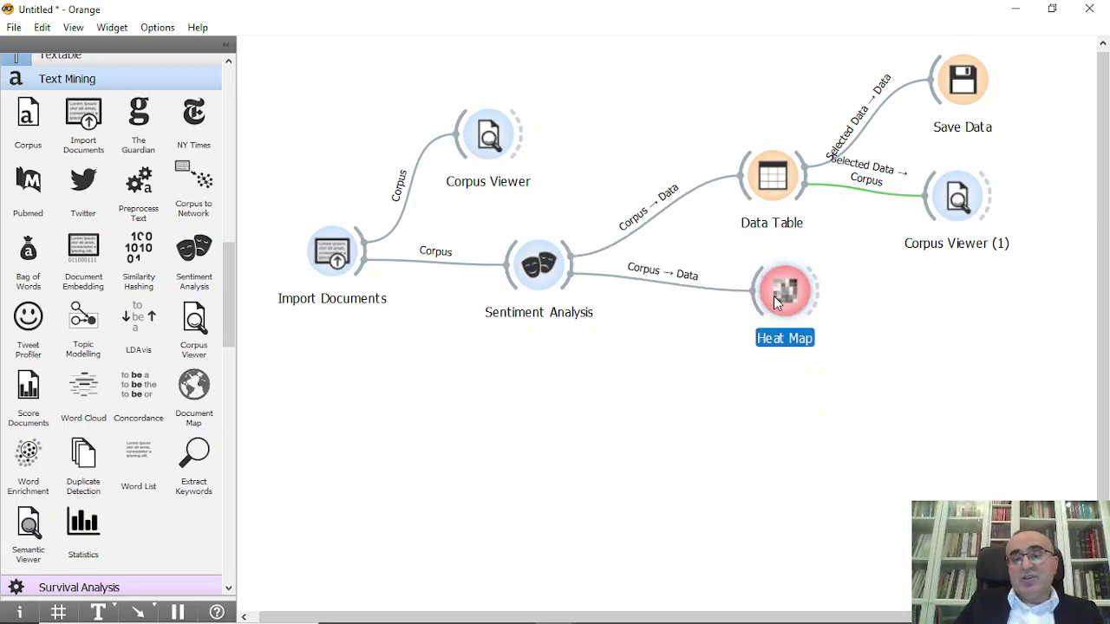
double_click(773, 295)
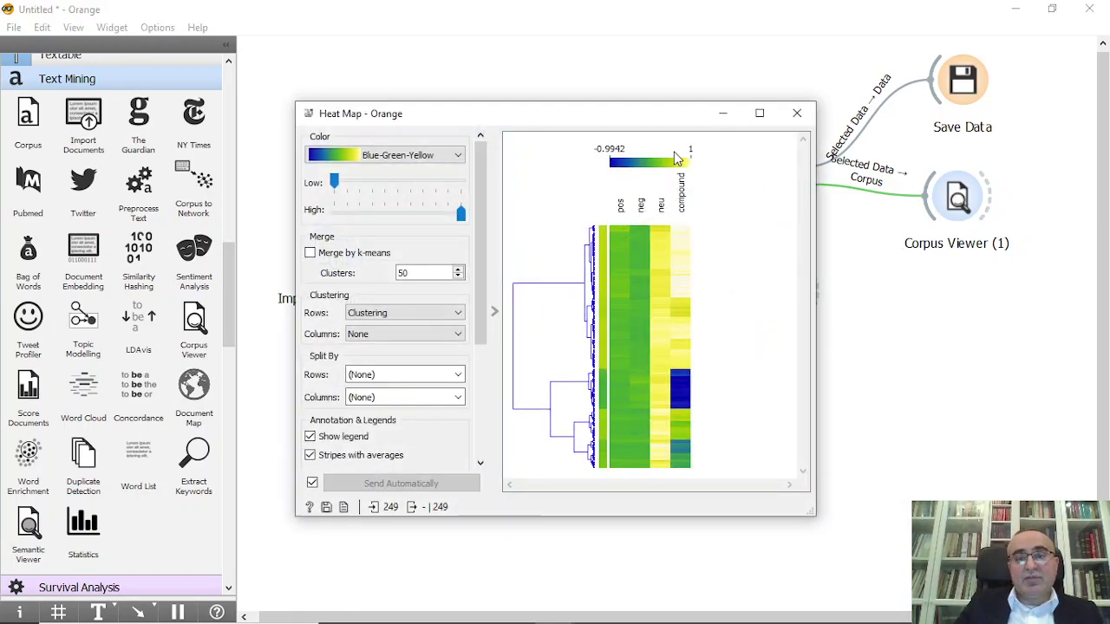
Select the six top rows of the heat map's upper cluster
left_click(671, 384)
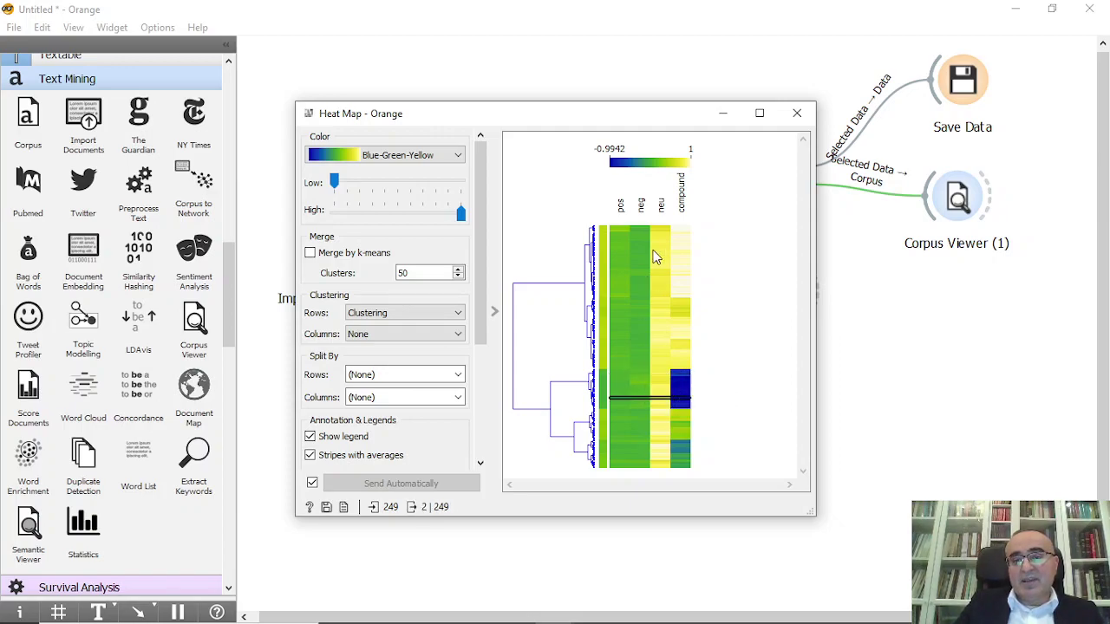
left_click_drag(639, 228, 638, 240)
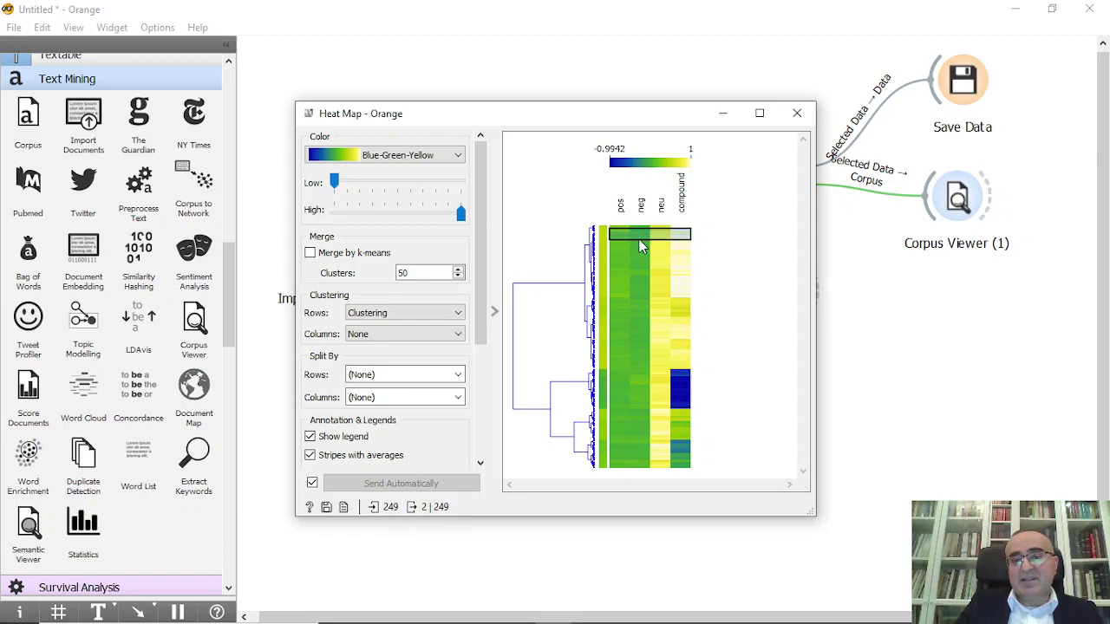
left_click(595, 249)
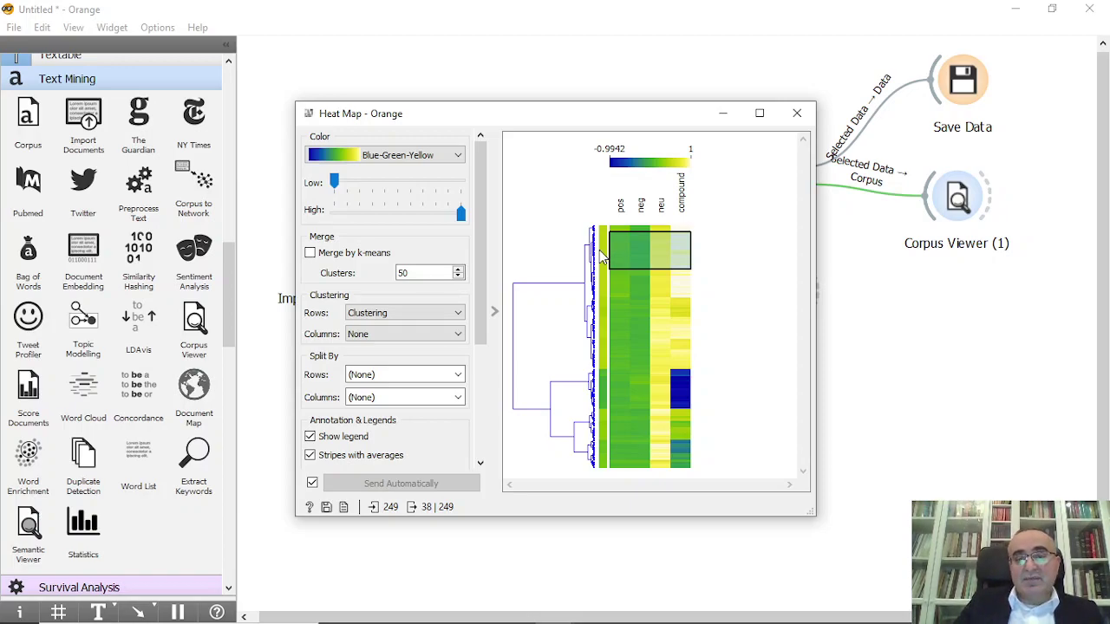
left_click(589, 287)
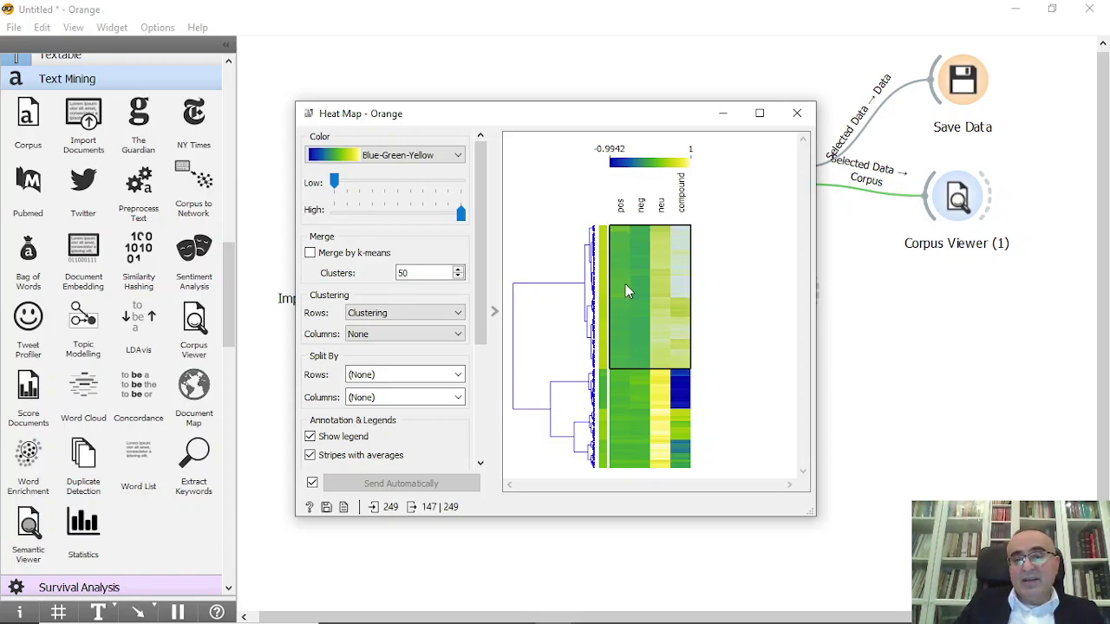
left_click_drag(659, 240, 663, 227)
left_click(902, 276)
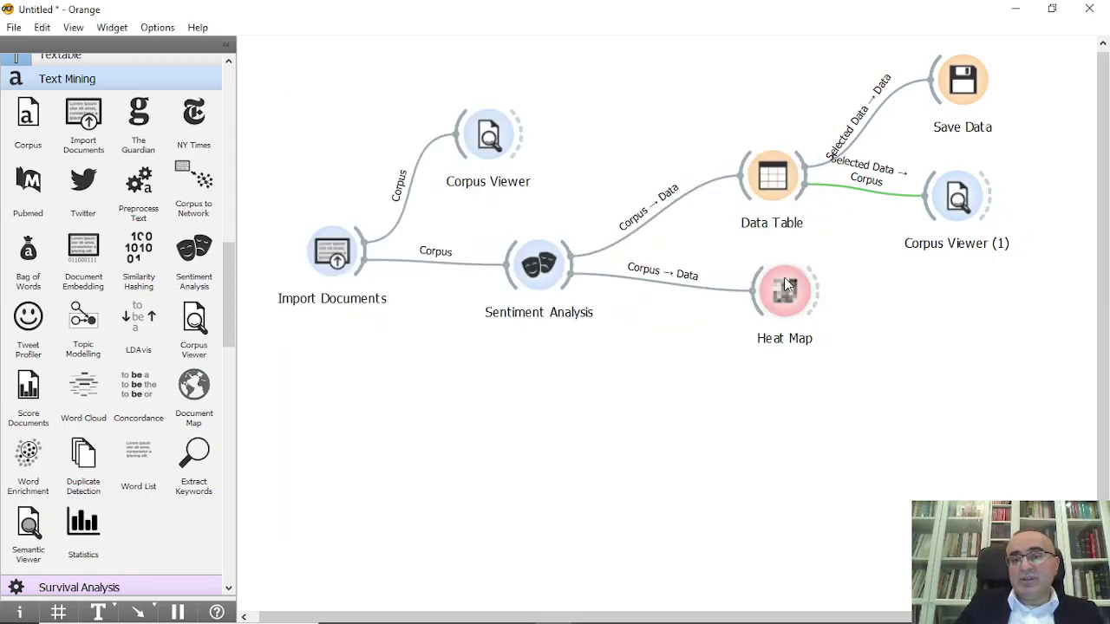
Link a new Corpus Viewer (2) from the Heat Map and open it
left_click_drag(815, 286, 1047, 299)
type("cor")
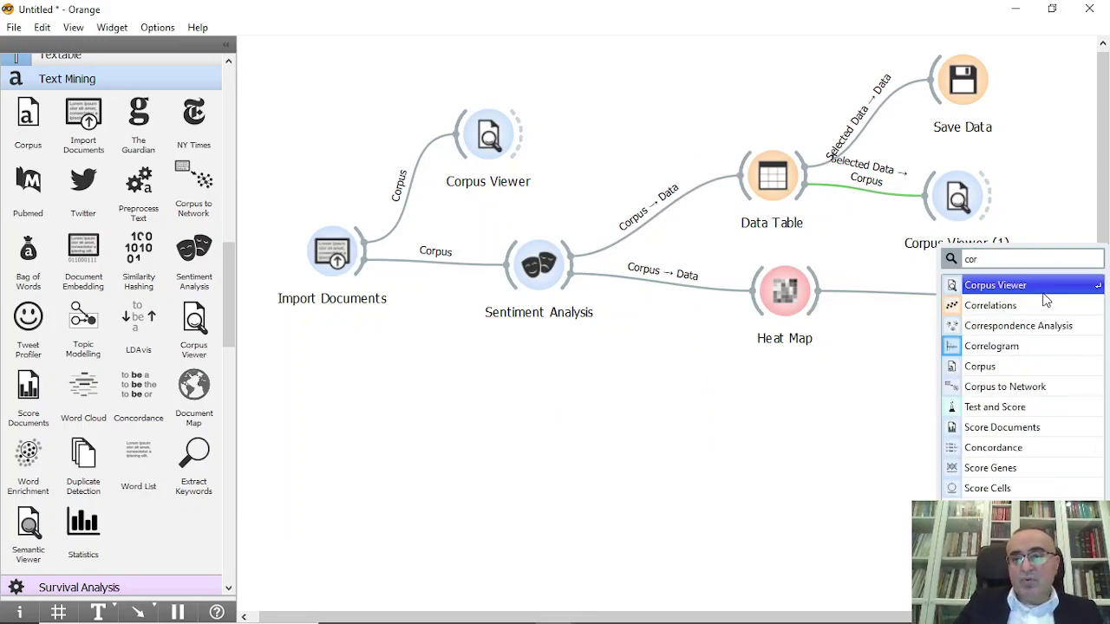
key("Return")
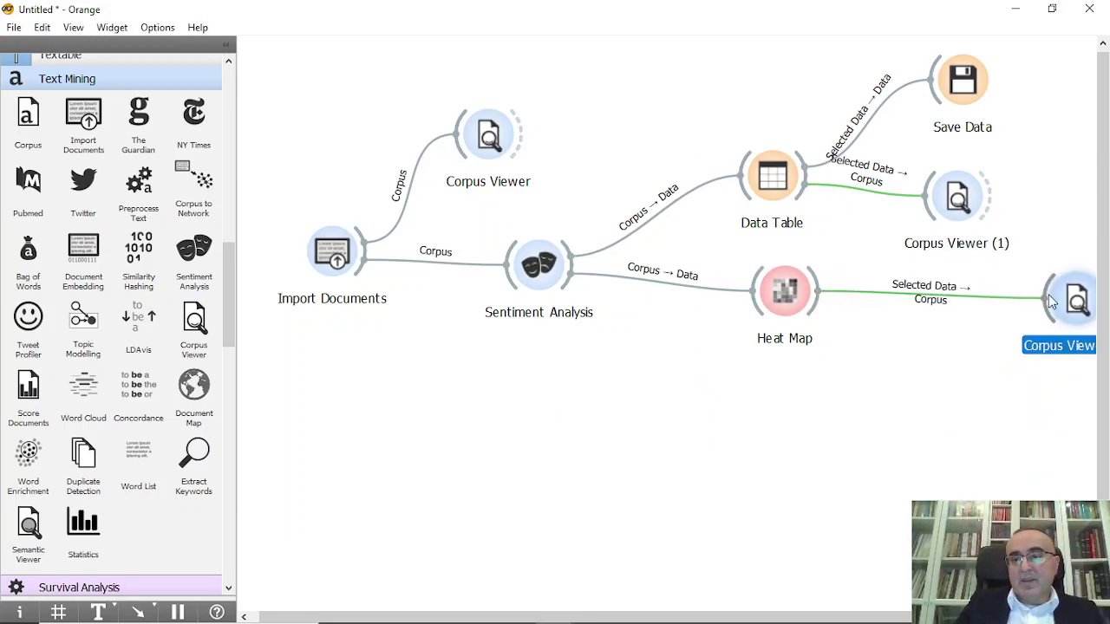
double_click(982, 312)
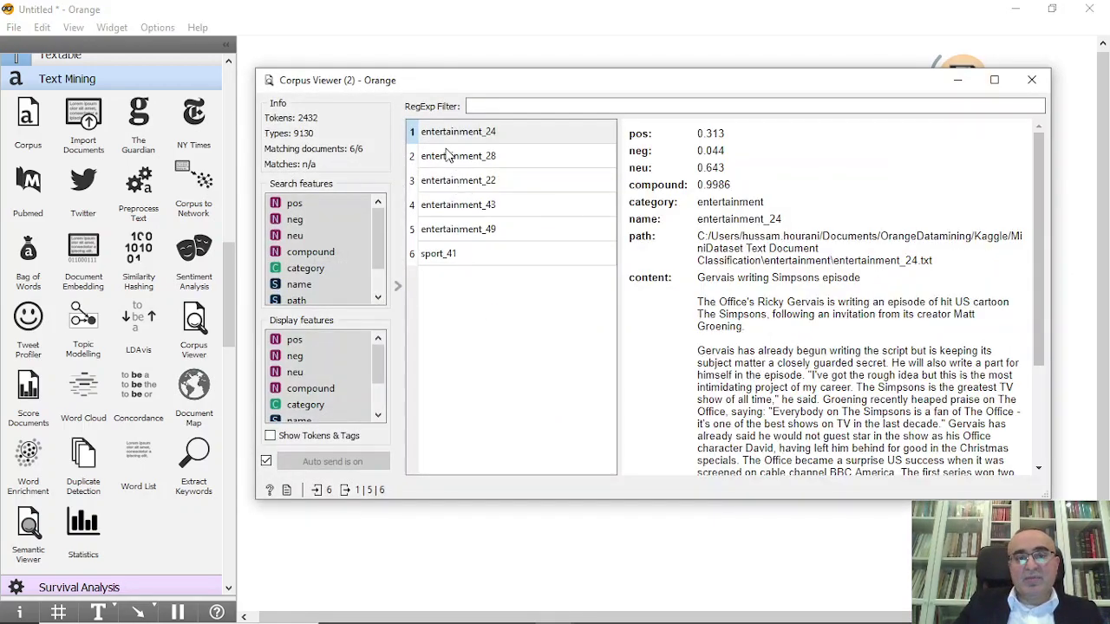
Browse the six documents, entertainment_24 through sport_41 and back, then close the viewer
left_click(462, 141)
left_click(468, 158)
left_click(478, 181)
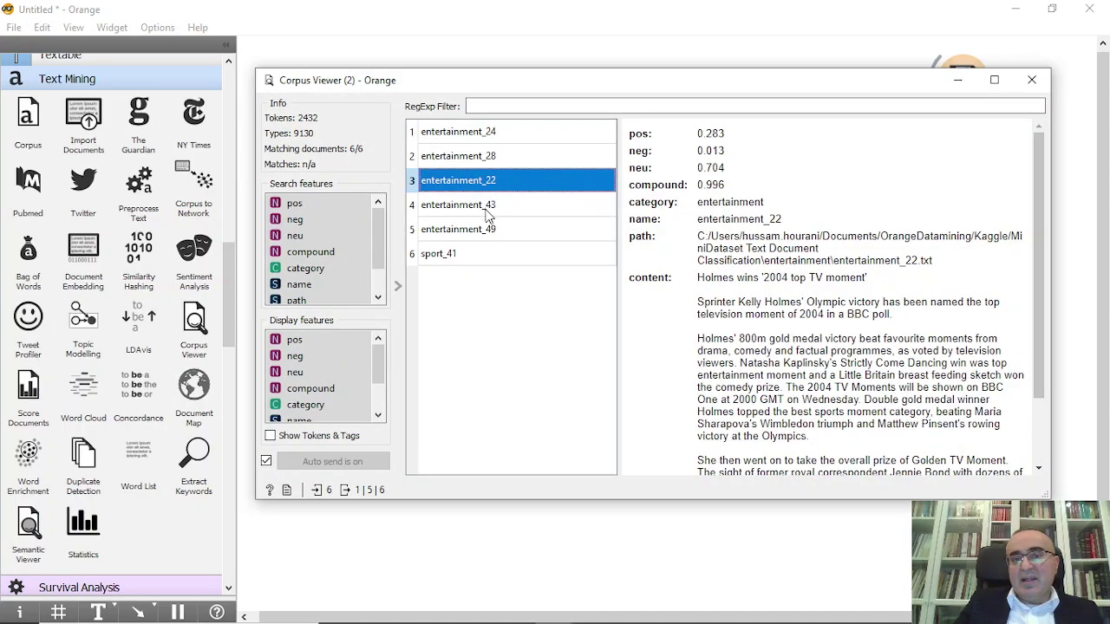
left_click(486, 208)
left_click(488, 232)
left_click(490, 254)
left_click(485, 230)
left_click(480, 208)
left_click(476, 184)
left_click(474, 158)
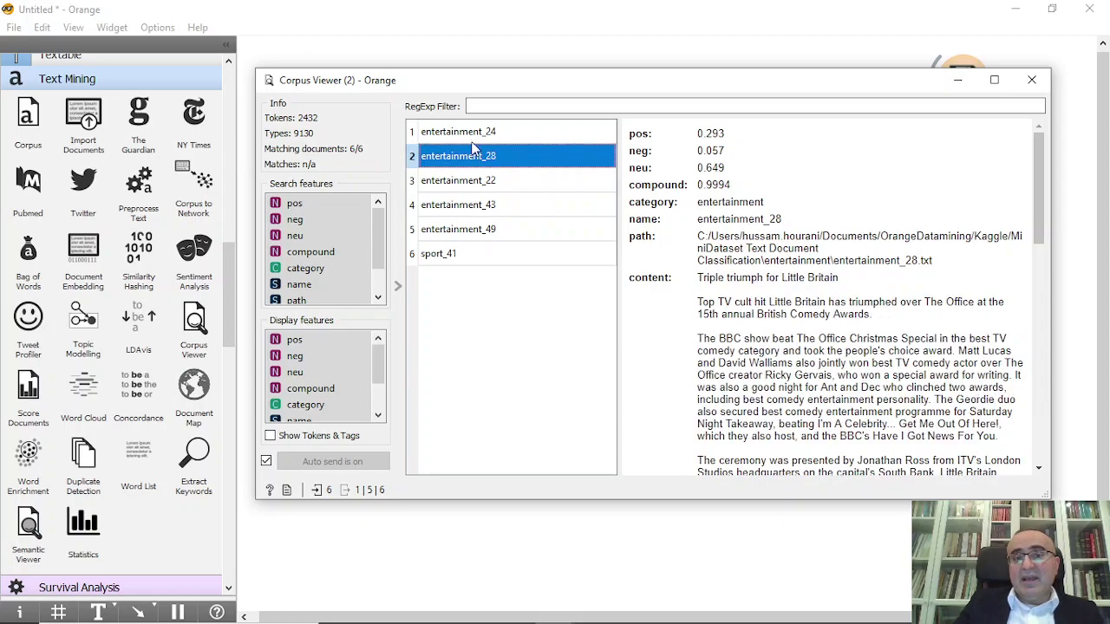
left_click(473, 133)
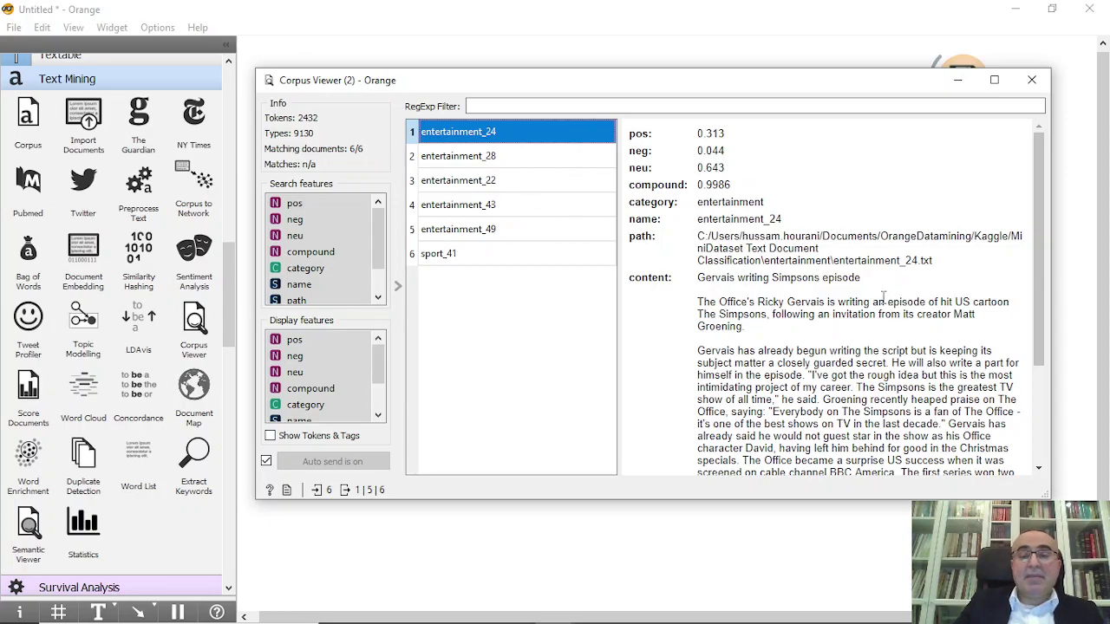
left_click(1032, 80)
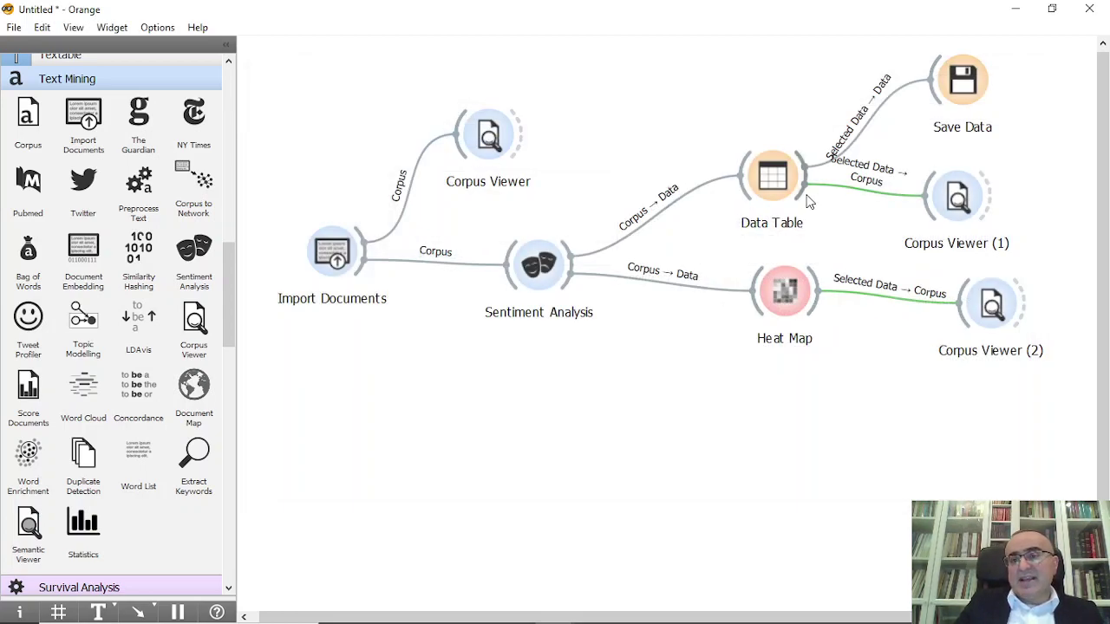
Nudge Save Data aside and add an Extract Keywords widget fed by Sentiment Analysis
left_click_drag(954, 95, 986, 87)
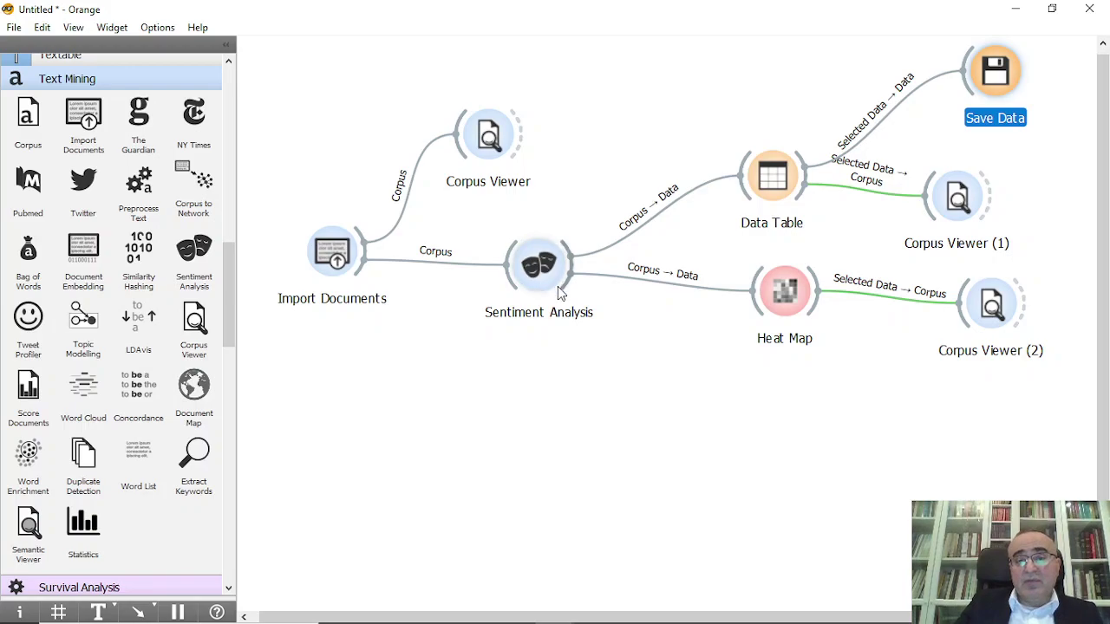
left_click_drag(565, 286, 753, 433)
type("ext")
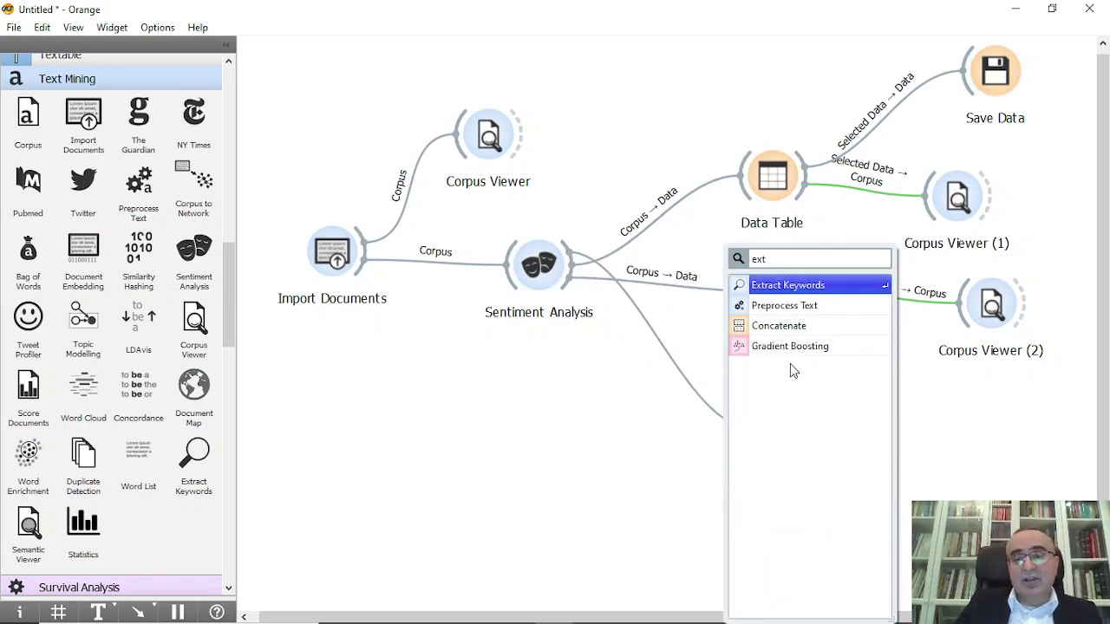
left_click(799, 279)
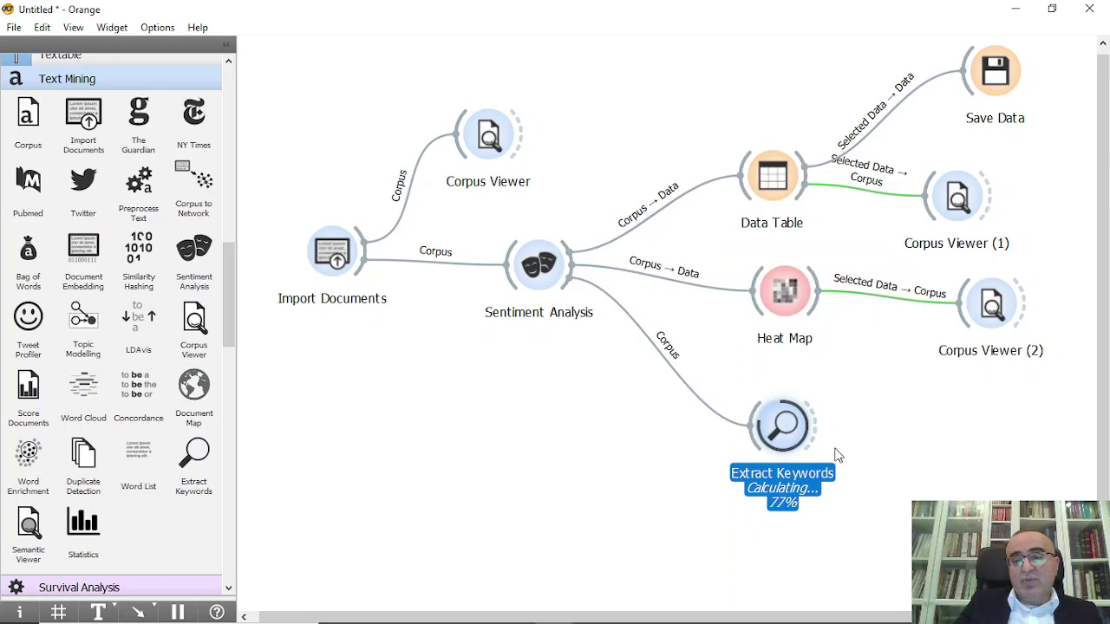
double_click(784, 424)
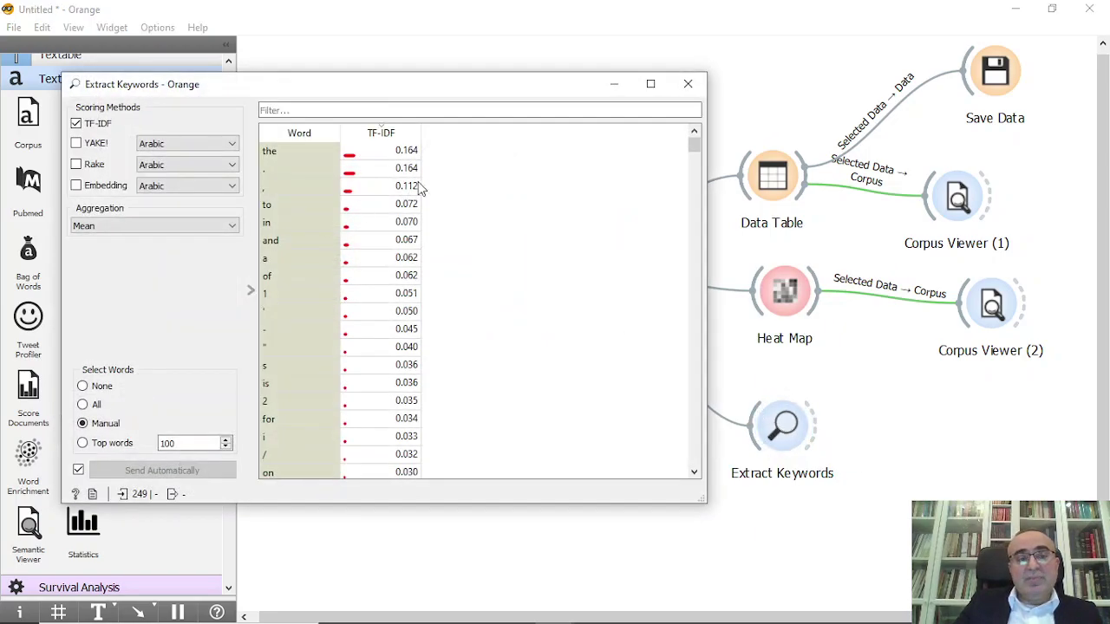
Review the TF-IDF keyword table, with 'the' highest at 0.164, then close it
left_click_drag(693, 145, 712, 123)
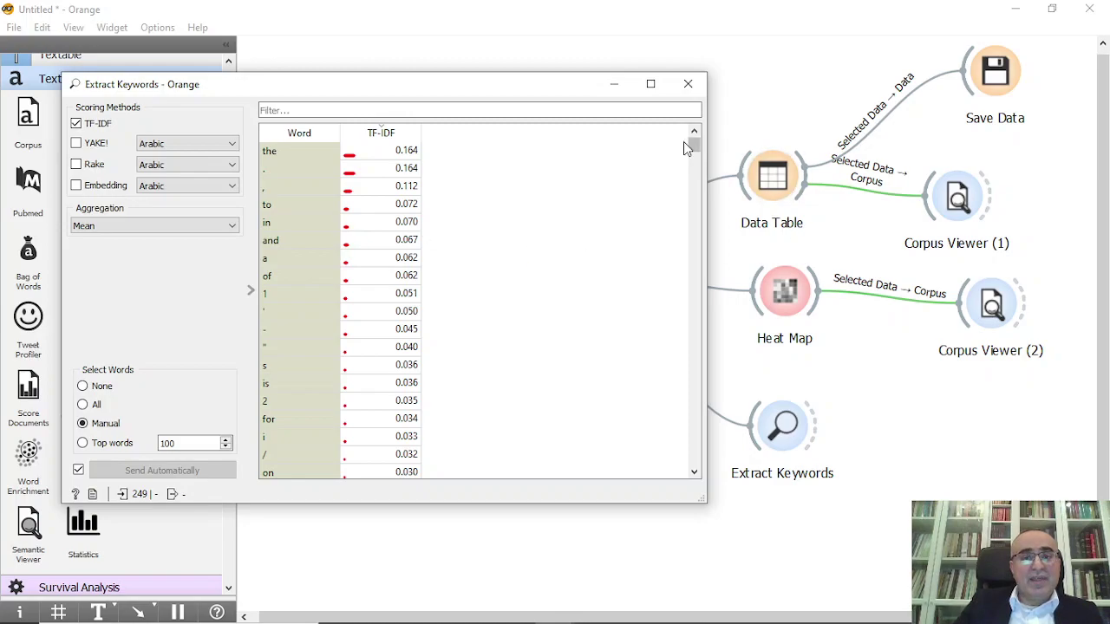
mouse_move(700, 146)
left_mouse_down()
mouse_move(701, 189)
mouse_move(708, 148)
left_mouse_up()
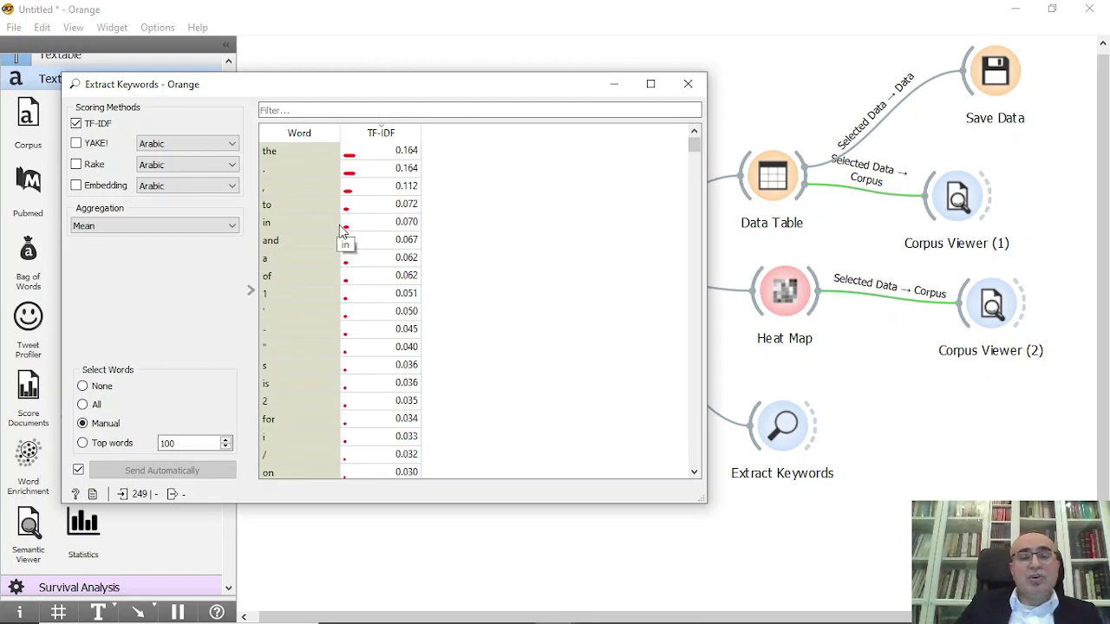
left_click(688, 83)
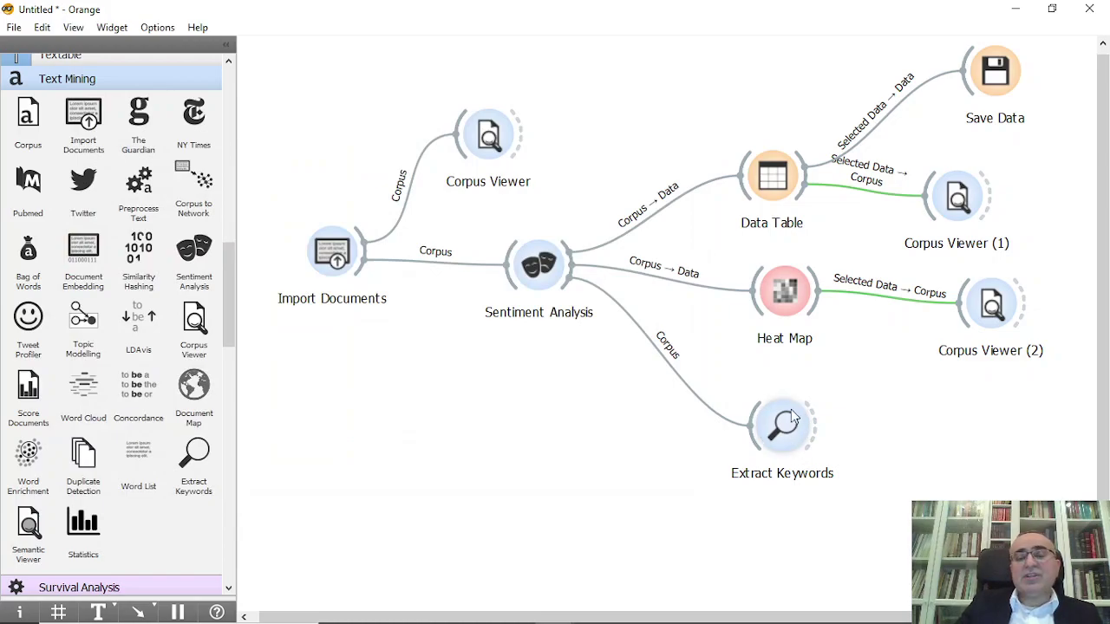
mouse_move(774, 283)
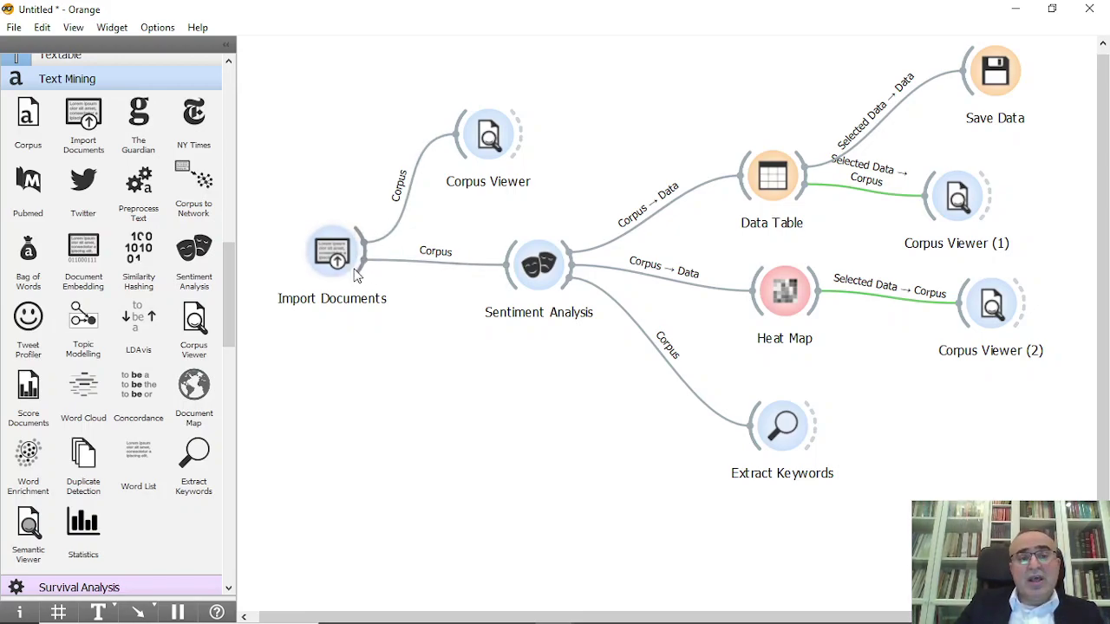
mouse_move(337, 262)
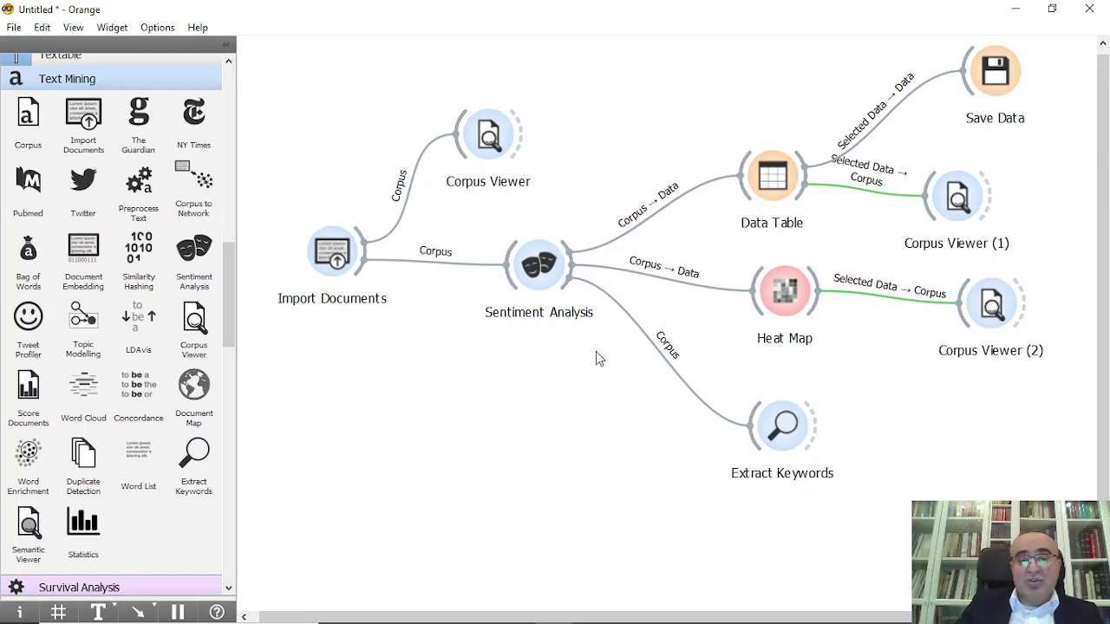
Present the 'End of the lesson – Thank You' slide full screen in PowerPoint
left_click(675, 608)
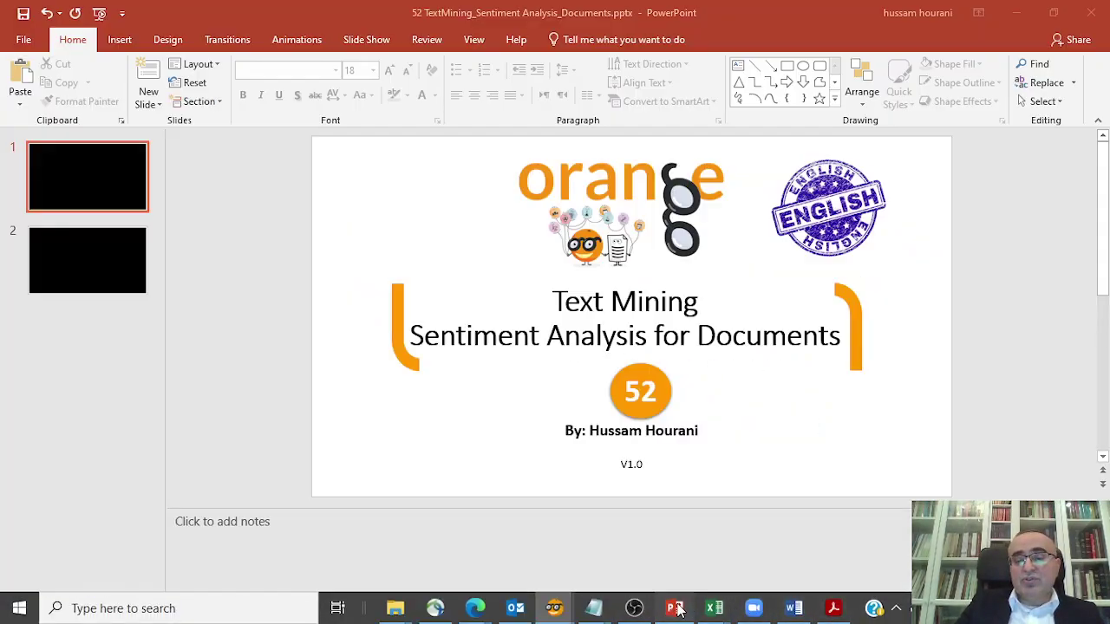
left_click(117, 284)
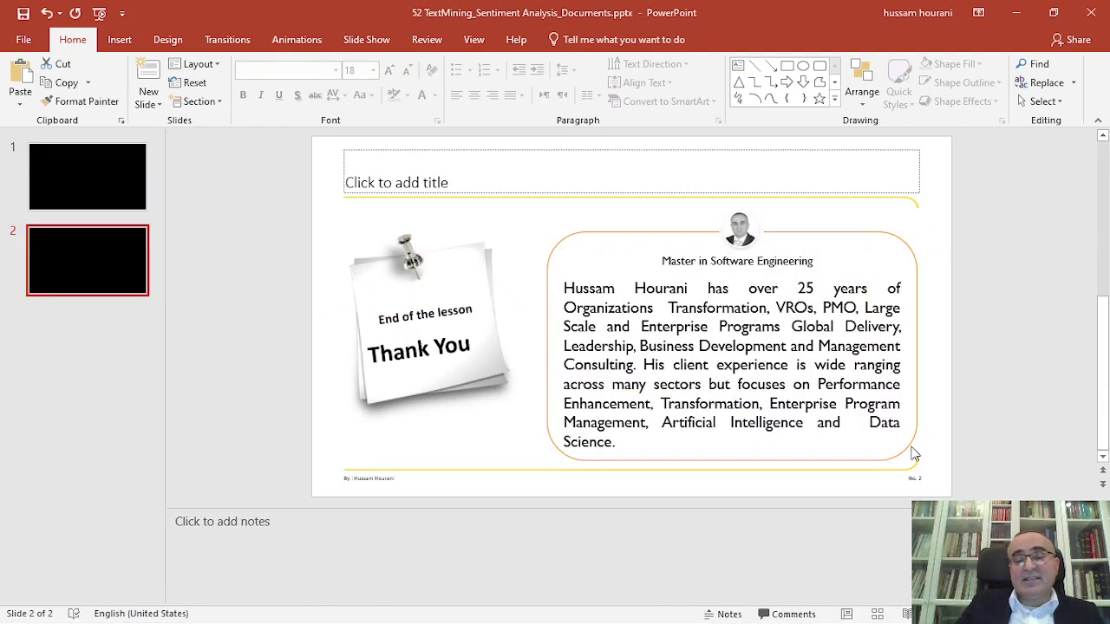
key("shift+F5")
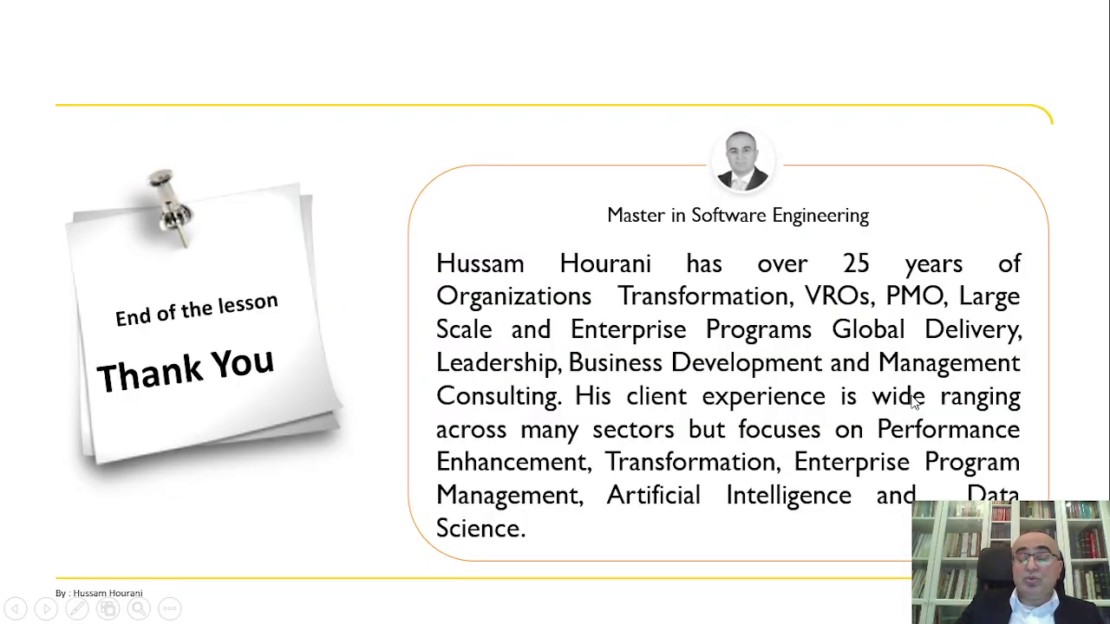